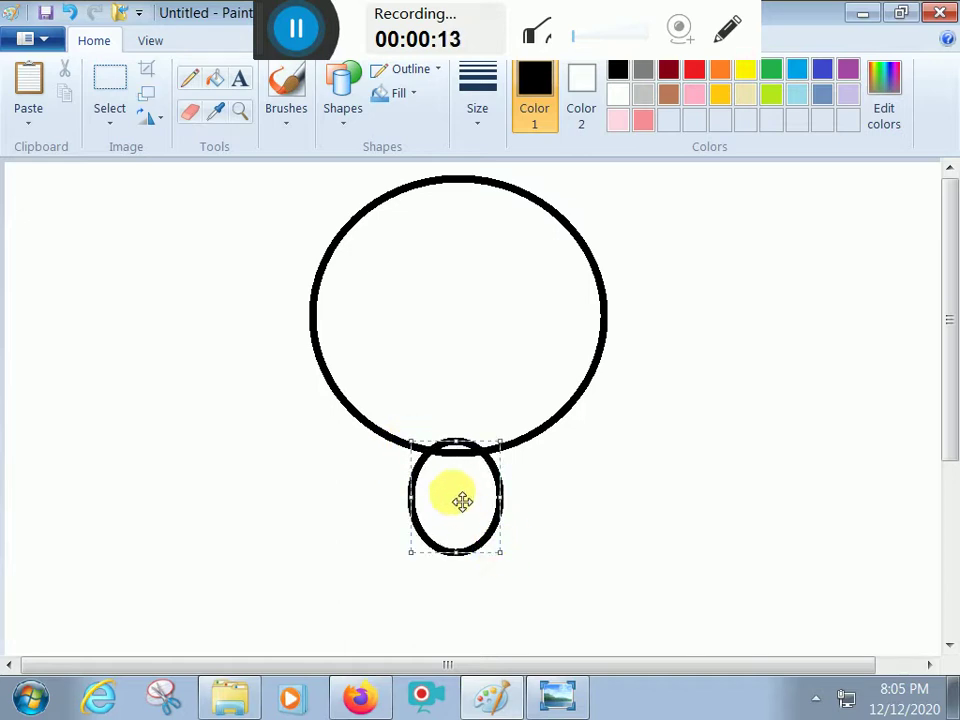
- Move the small oval up so that it overlaps the lower edge of the large circle
left_click_drag(461, 499, 461, 475)
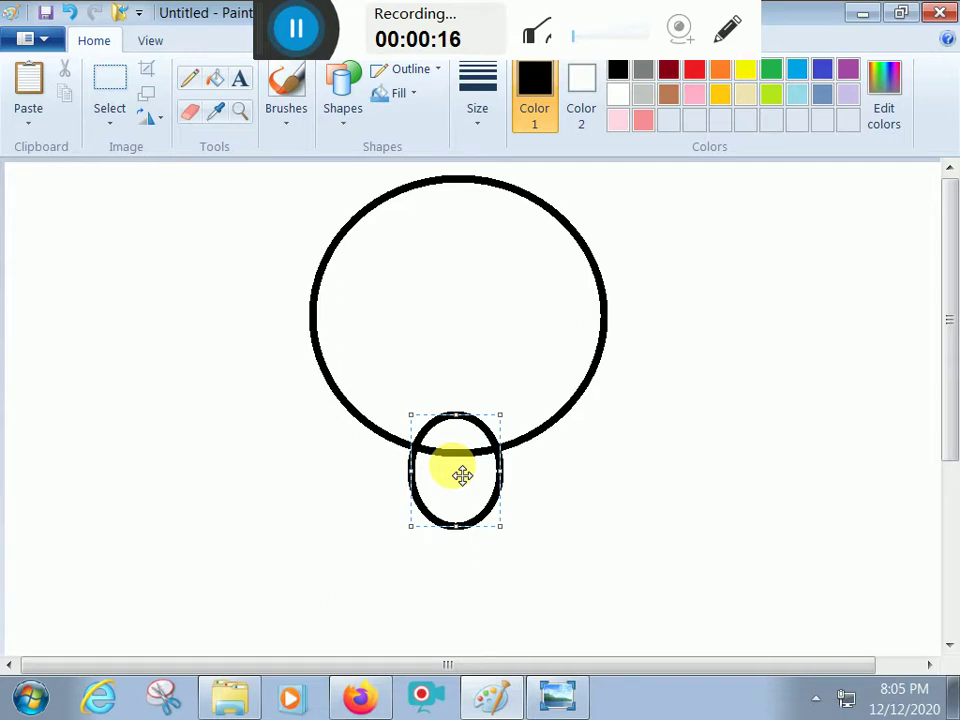
left_click(450, 332)
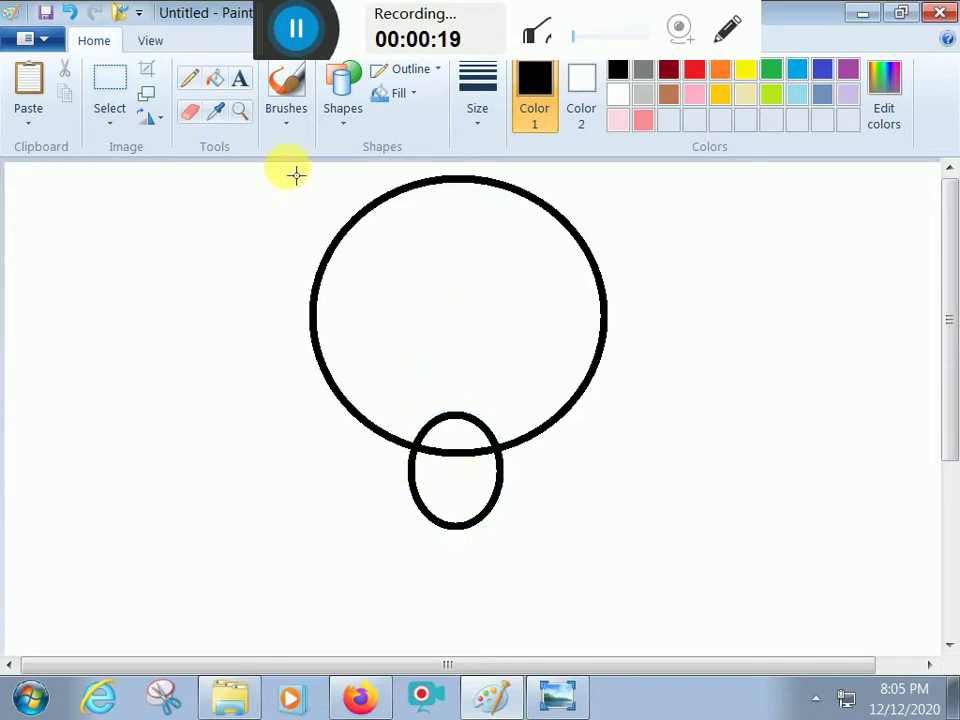
- Draw three downward-bowed curves across the small oval below the circle to form the bulb's screw base
left_click(340, 124)
left_click(360, 146)
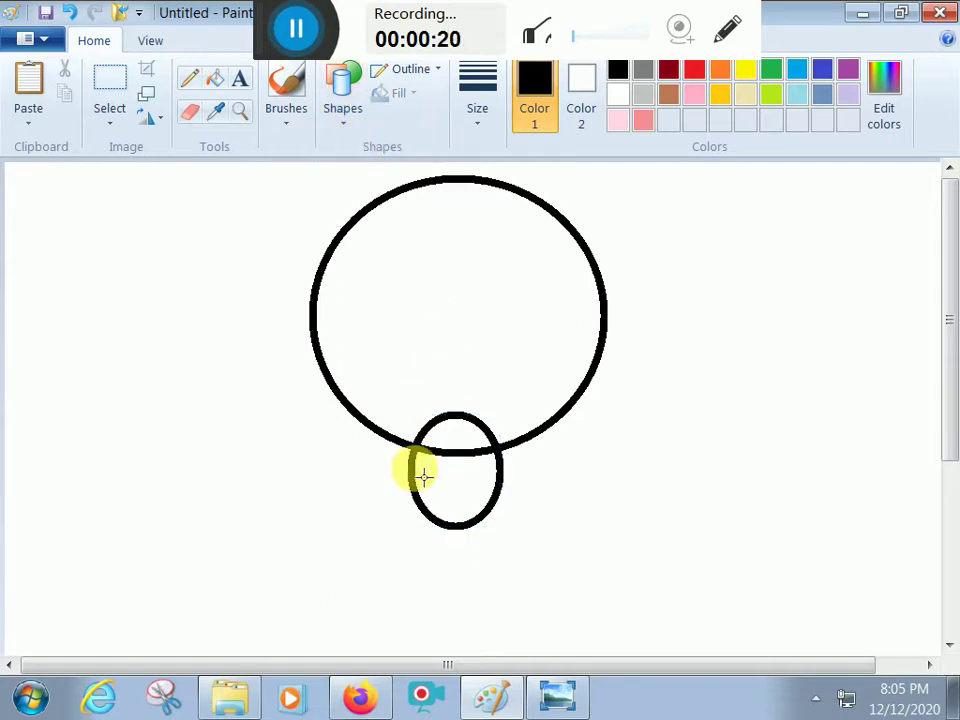
mouse_move(416, 471)
left_mouse_down()
mouse_move(497, 476)
mouse_move(496, 466)
mouse_move(457, 476)
mouse_move(433, 496)
mouse_move(504, 490)
left_mouse_up()
left_click(457, 477)
left_click(570, 486)
key("ctrl+z")
left_click(464, 508)
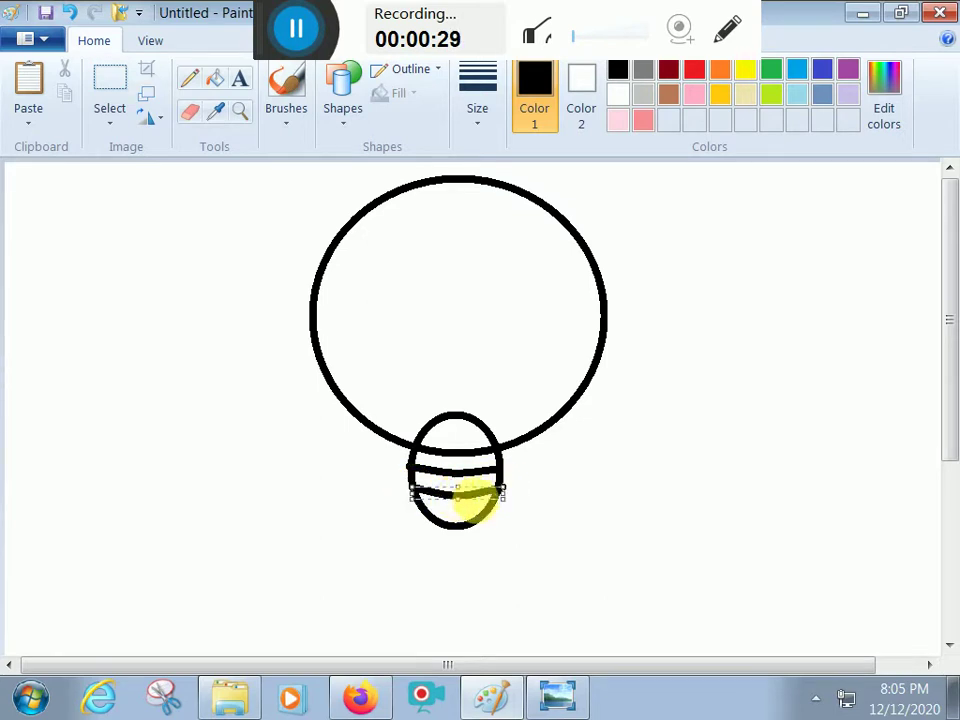
left_click(570, 489)
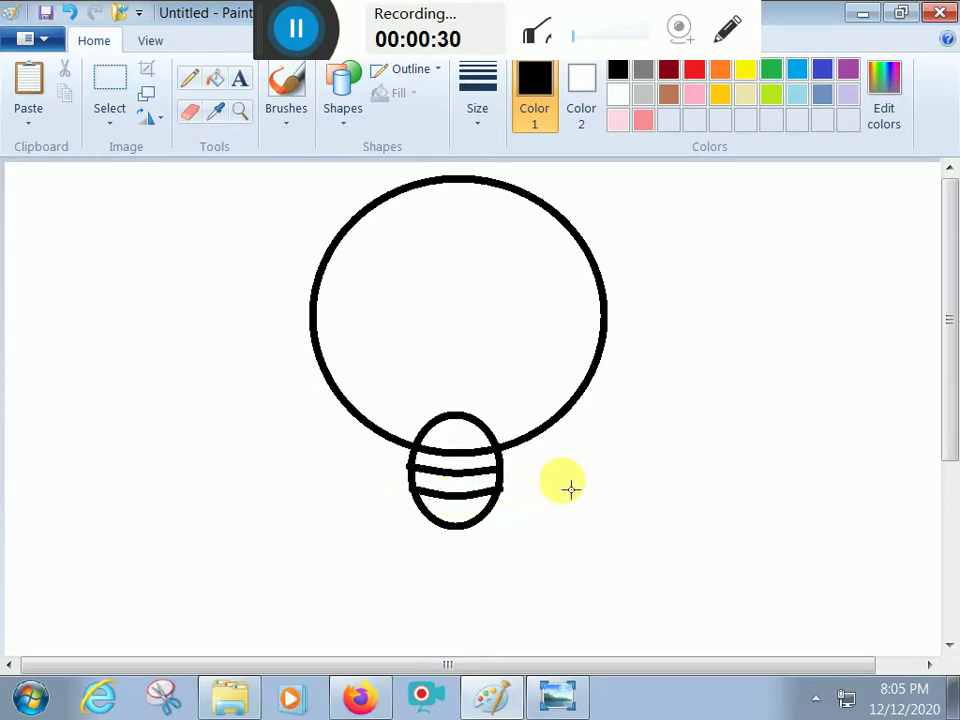
left_click_drag(416, 507, 490, 521)
left_click(459, 525)
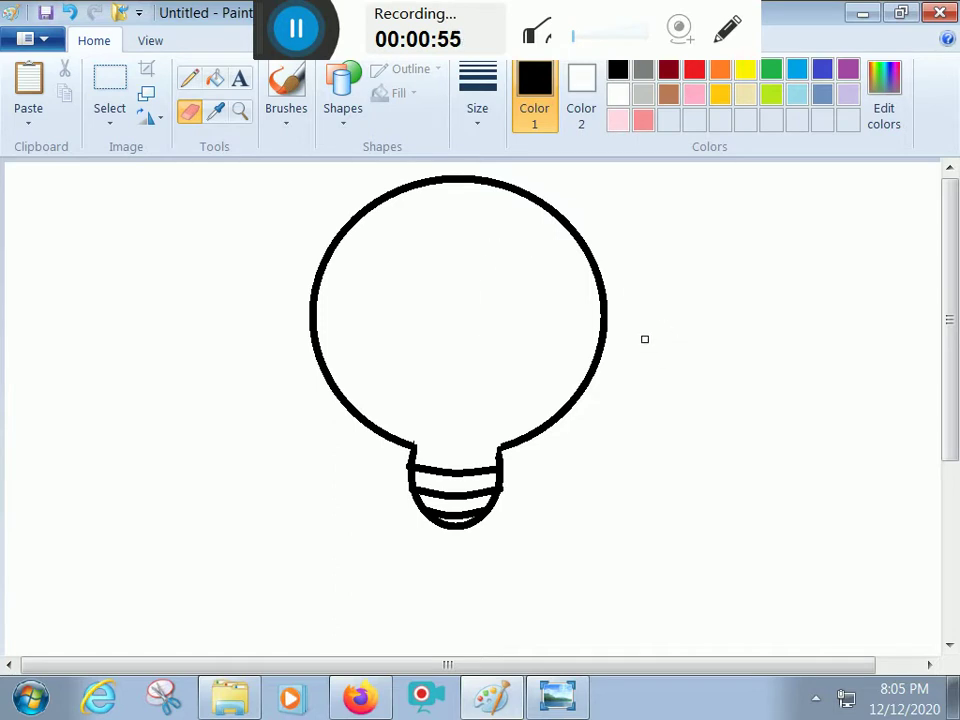
- Draw two upright oval eyes side by side in the upper half of the bulb, using the thinnest outline
left_click(335, 128)
left_click(366, 146)
left_click(478, 128)
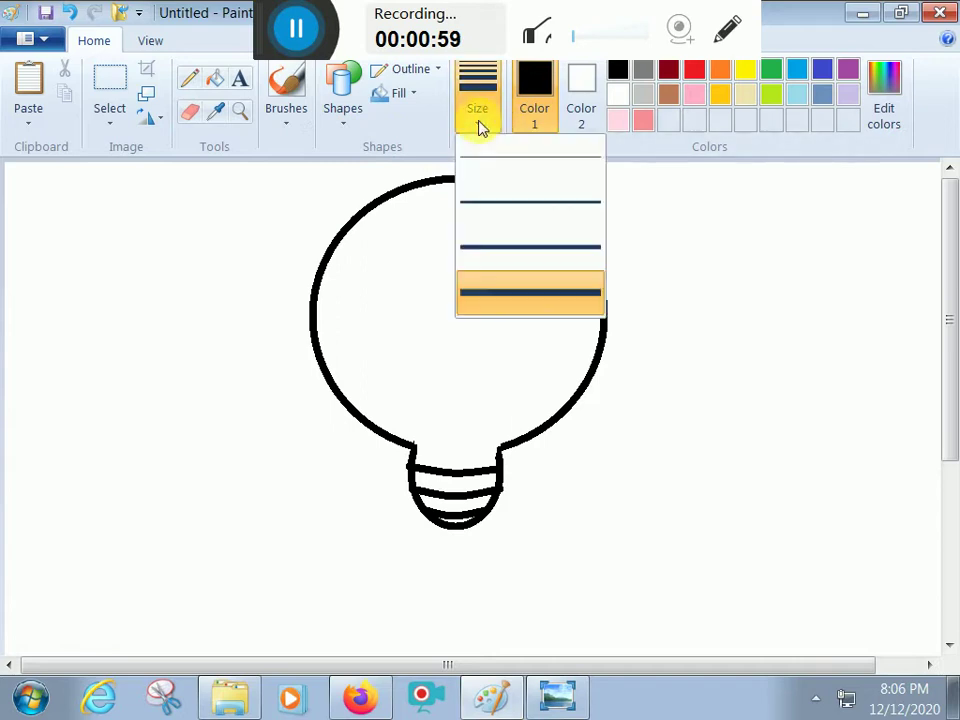
left_click(490, 157)
left_click_drag(388, 250, 447, 321)
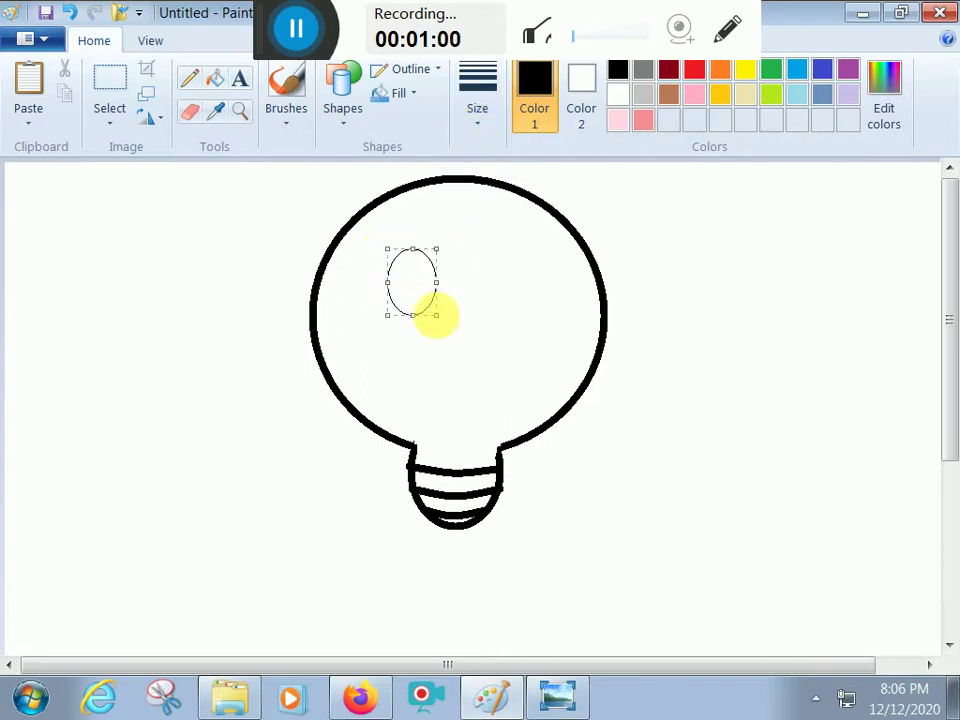
left_click_drag(471, 258, 527, 323)
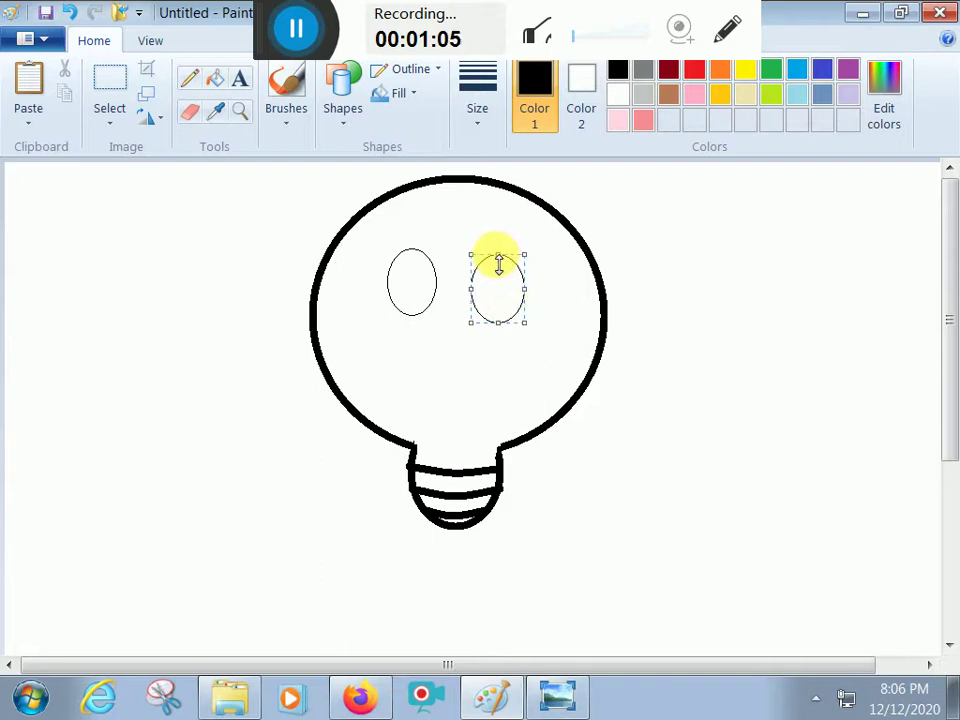
left_click(559, 334)
- Draw three small highlight circles of different sizes inside each eye
left_click_drag(480, 263, 502, 283)
left_click(574, 368)
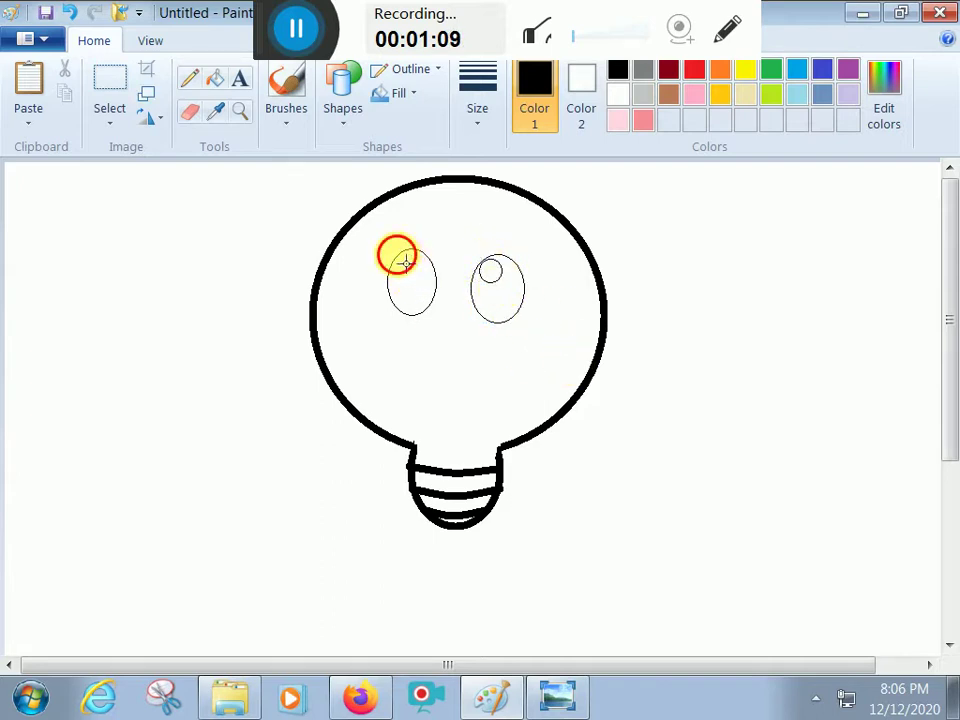
left_click_drag(398, 259, 423, 280)
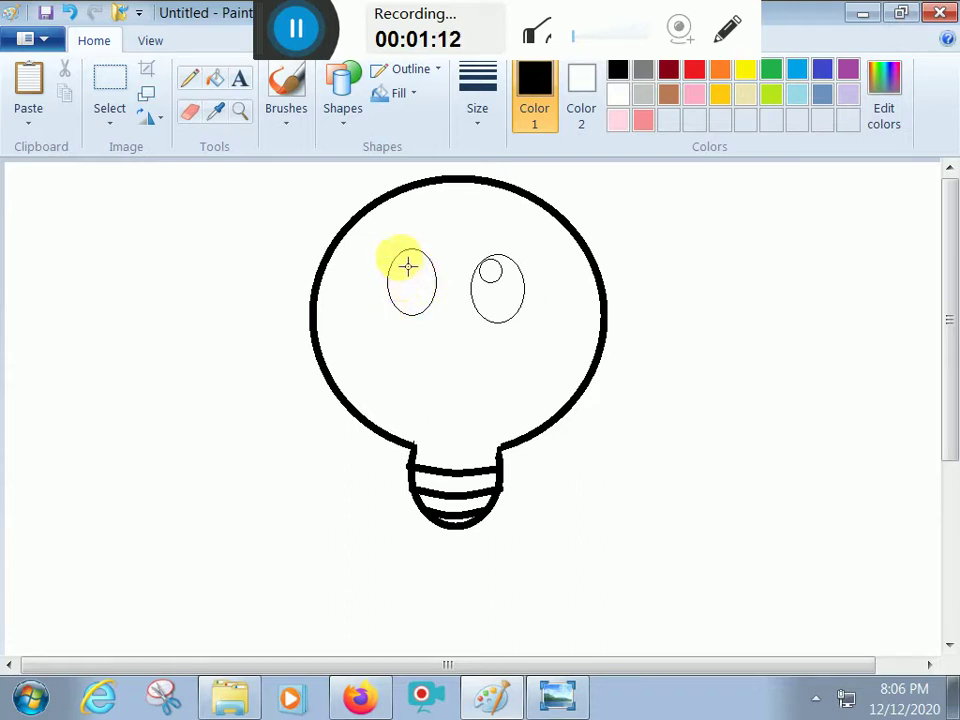
left_click_drag(421, 278, 422, 306)
left_click(447, 357)
mouse_move(495, 299)
left_mouse_down()
mouse_move(512, 315)
mouse_move(493, 298)
left_mouse_up()
left_click(491, 365)
left_click_drag(406, 294, 420, 304)
- Fill both eyes with black around the highlight circles
left_click(215, 80)
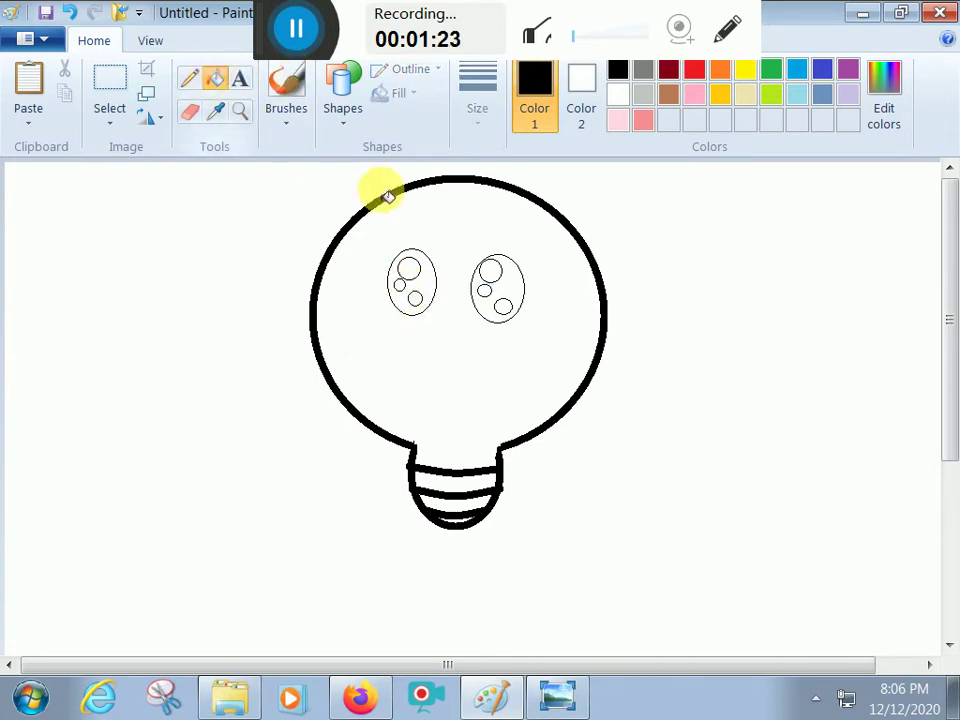
left_click(428, 282)
left_click(505, 275)
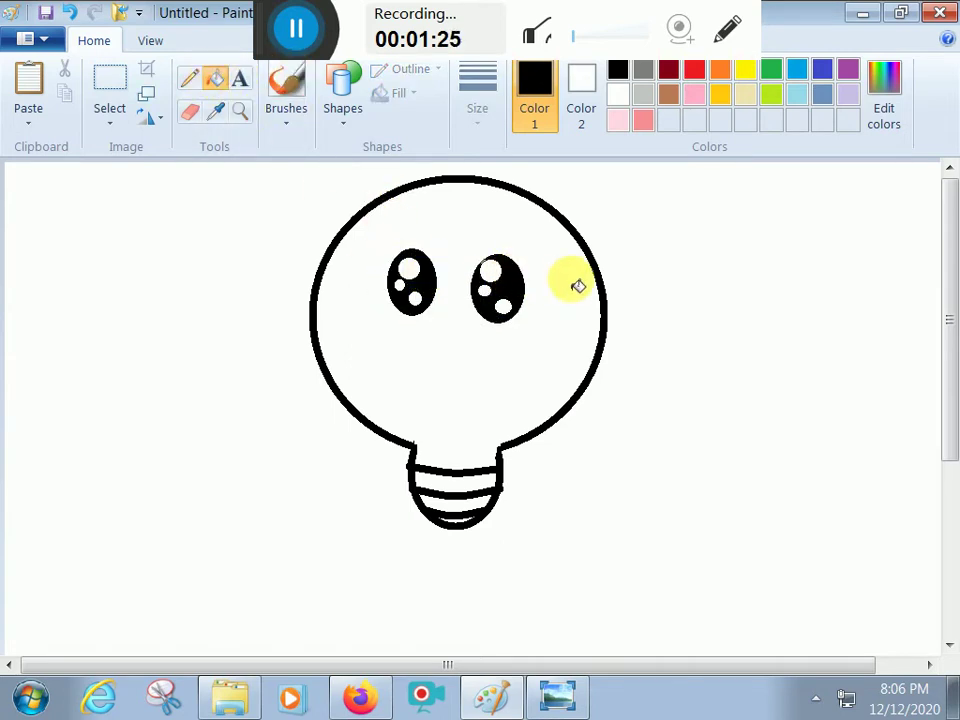
- Draw a smile curve below the eyes and set its line to the second-thickest width
left_click(356, 120)
left_click(370, 167)
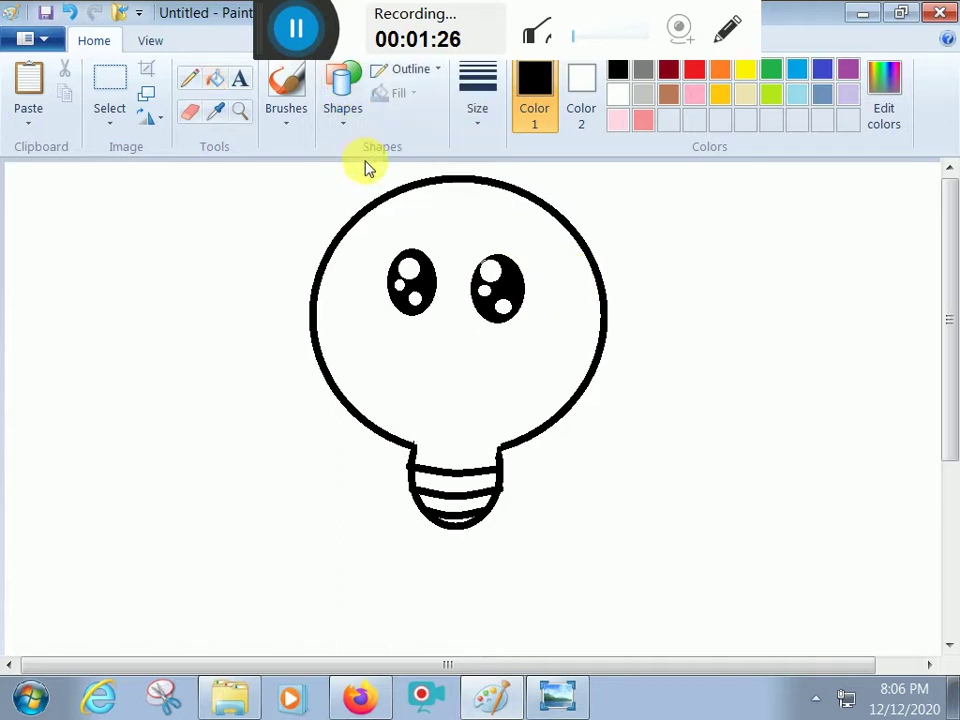
left_click_drag(417, 332, 458, 332)
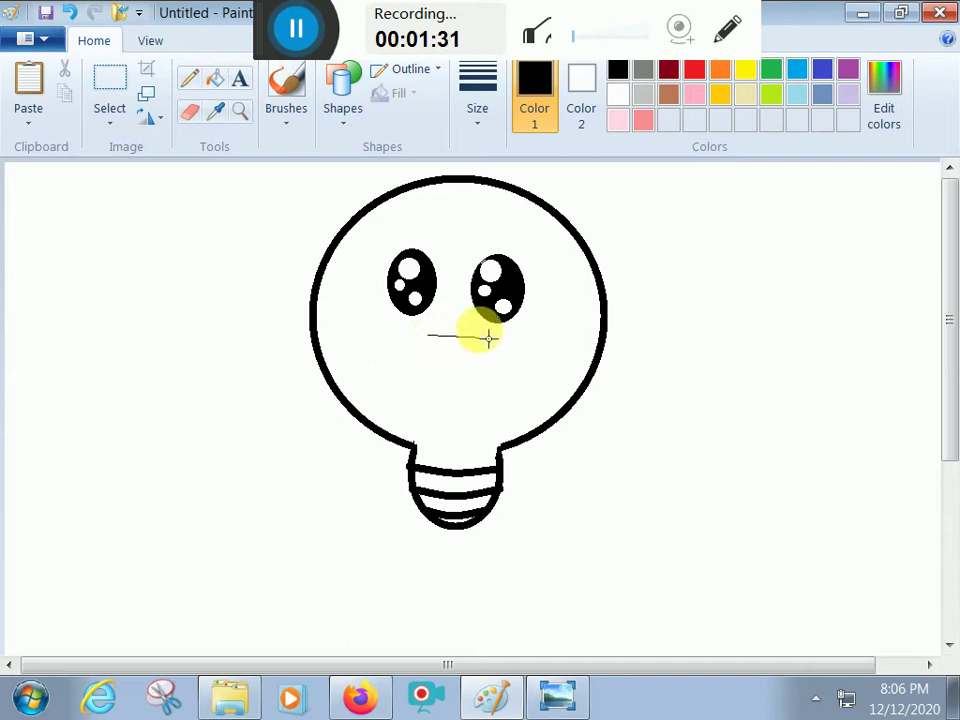
left_click(477, 118)
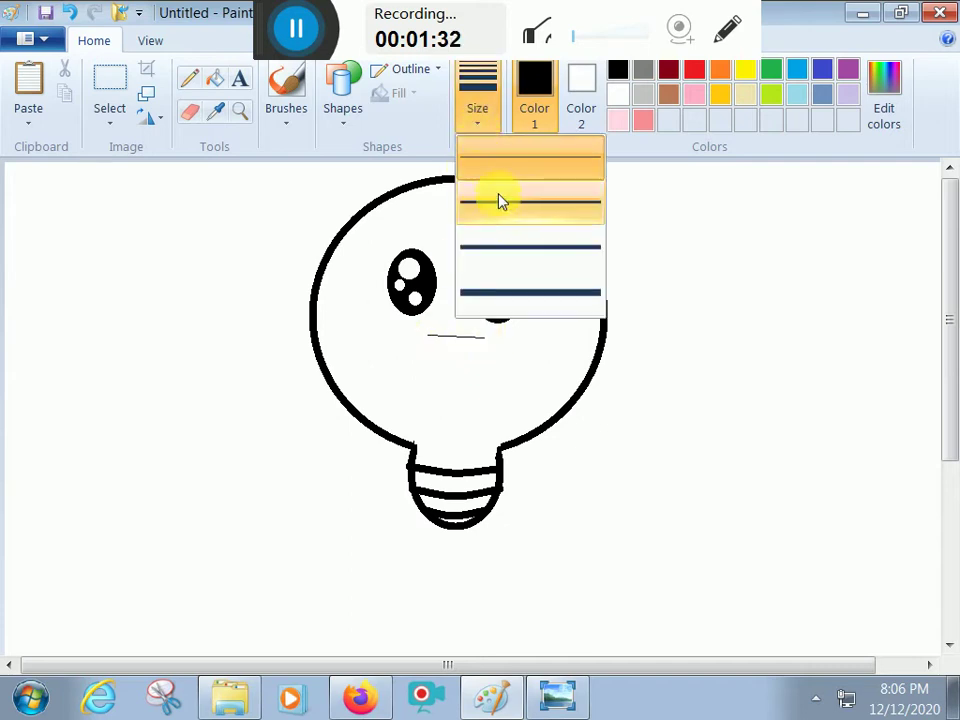
left_click(503, 244)
mouse_move(456, 339)
left_mouse_down()
mouse_move(450, 366)
mouse_move(466, 360)
left_mouse_up()
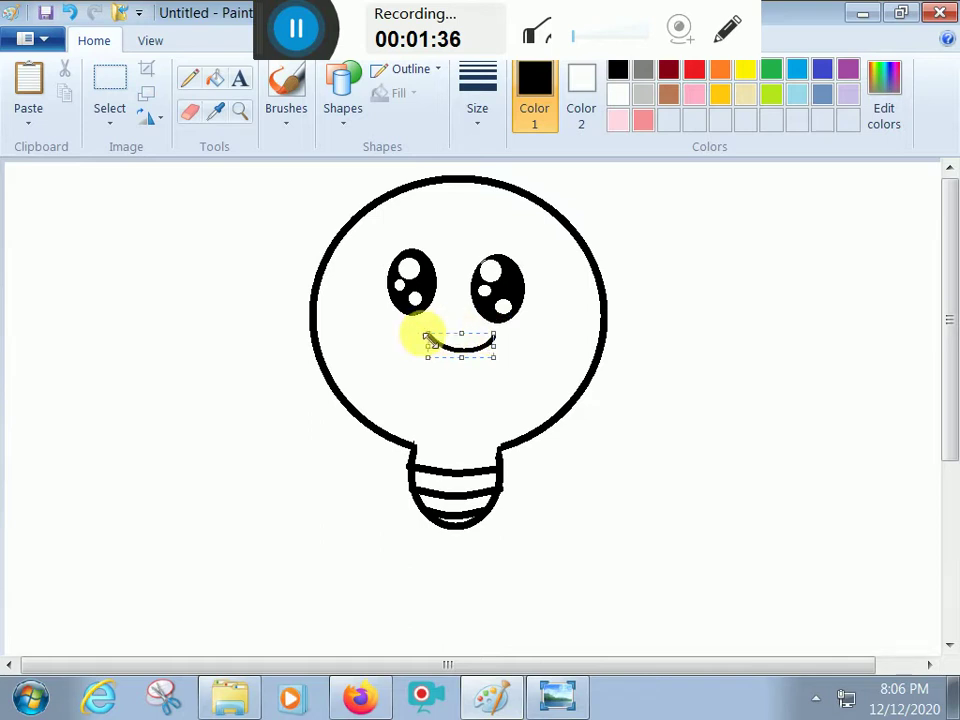
- Resize the smile into a small, shallow curve between and just below the eyes
left_click_drag(420, 332, 414, 328)
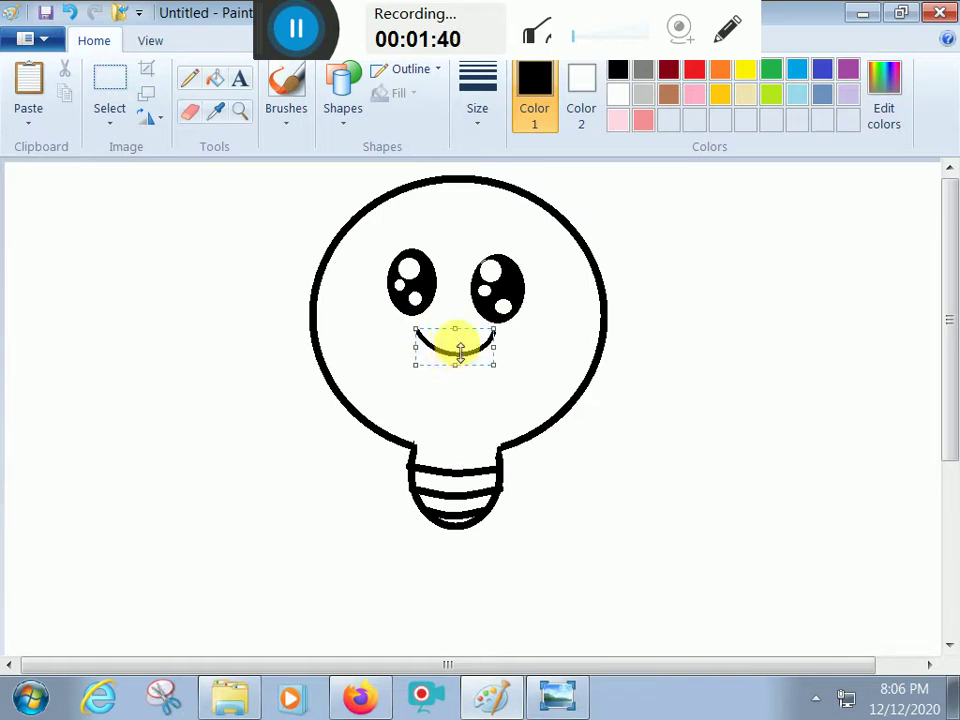
mouse_move(465, 356)
left_mouse_down()
mouse_move(453, 352)
mouse_move(476, 364)
left_mouse_up()
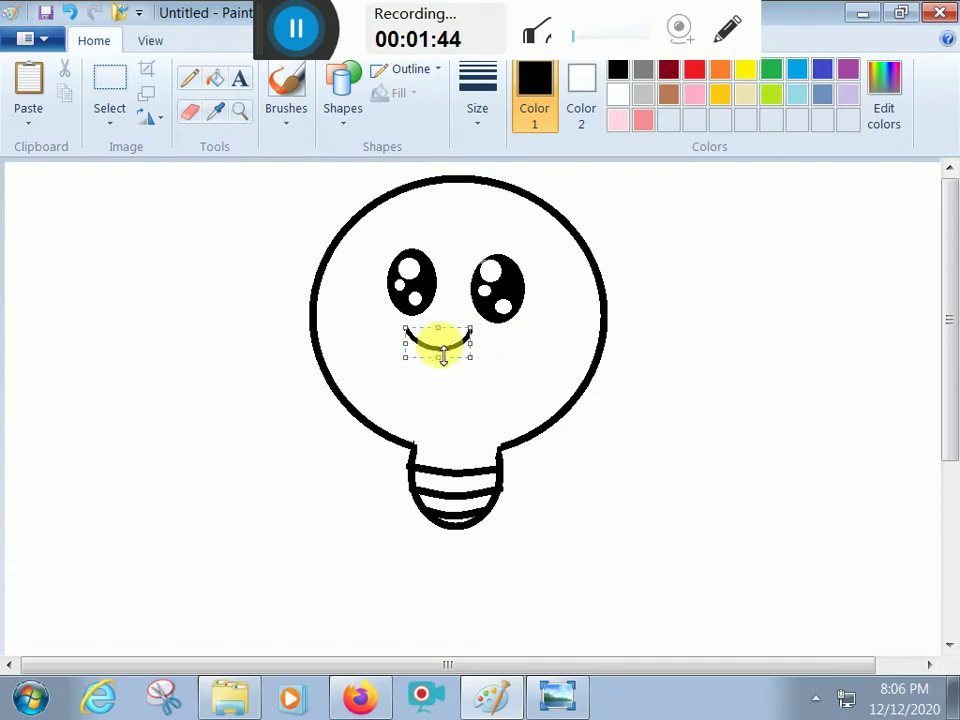
left_click_drag(421, 352, 433, 349)
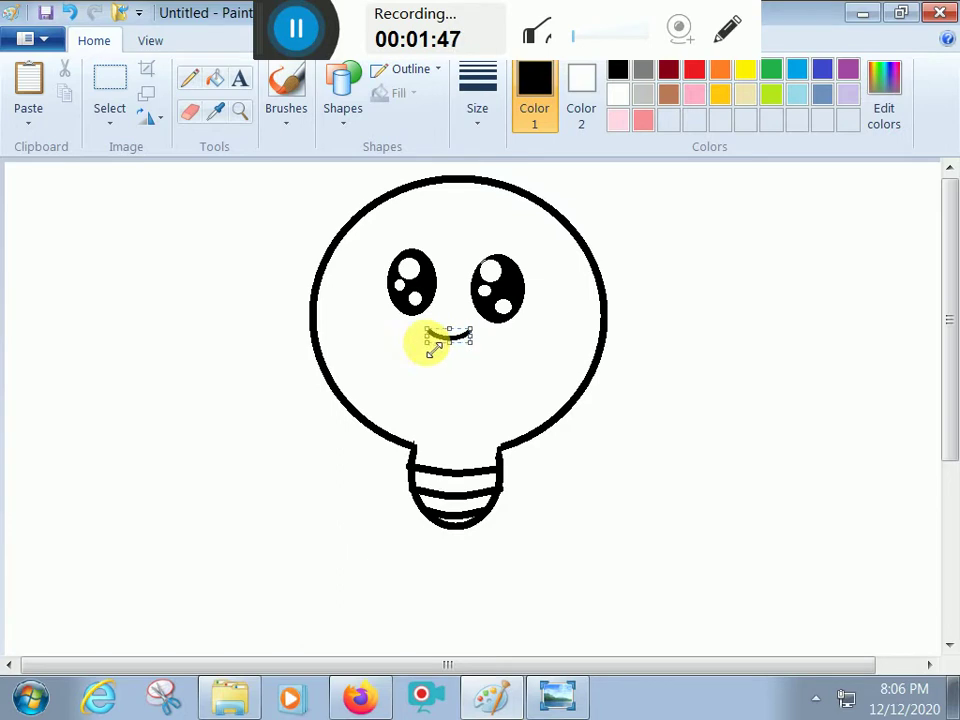
left_click(595, 365)
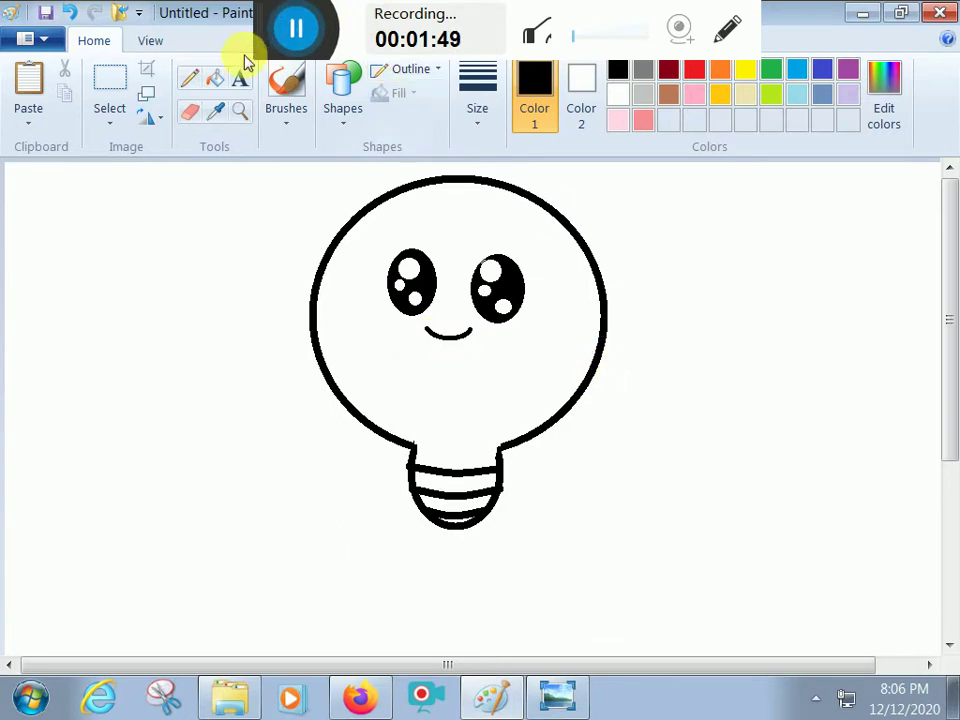
- Fill the bulb's glass with yellow and the background with light turquoise
left_click(218, 82)
left_click(745, 72)
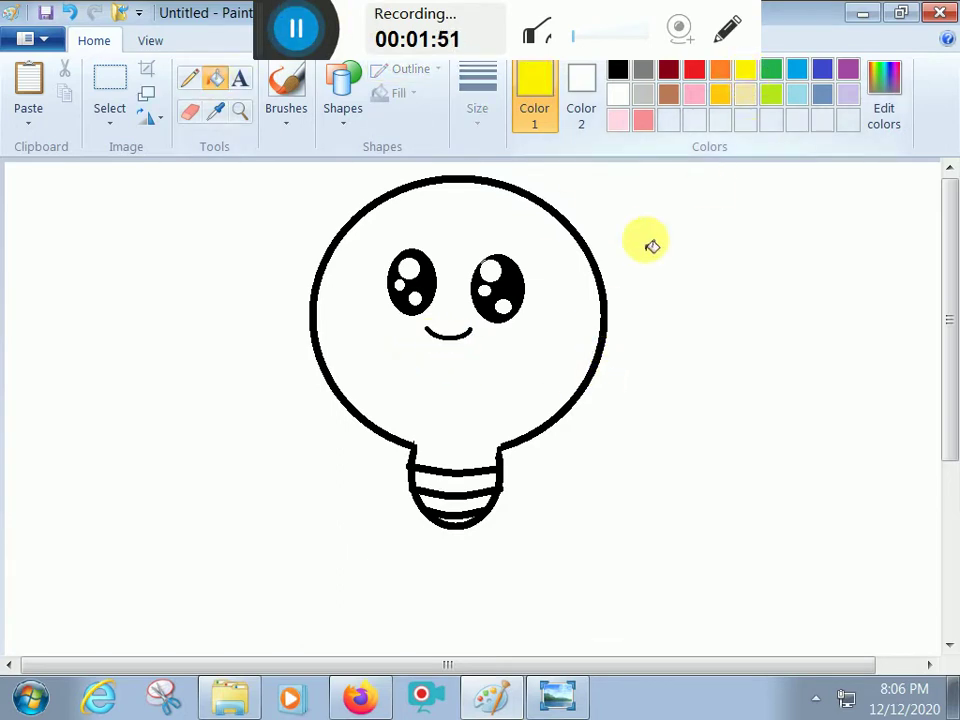
left_click(574, 289)
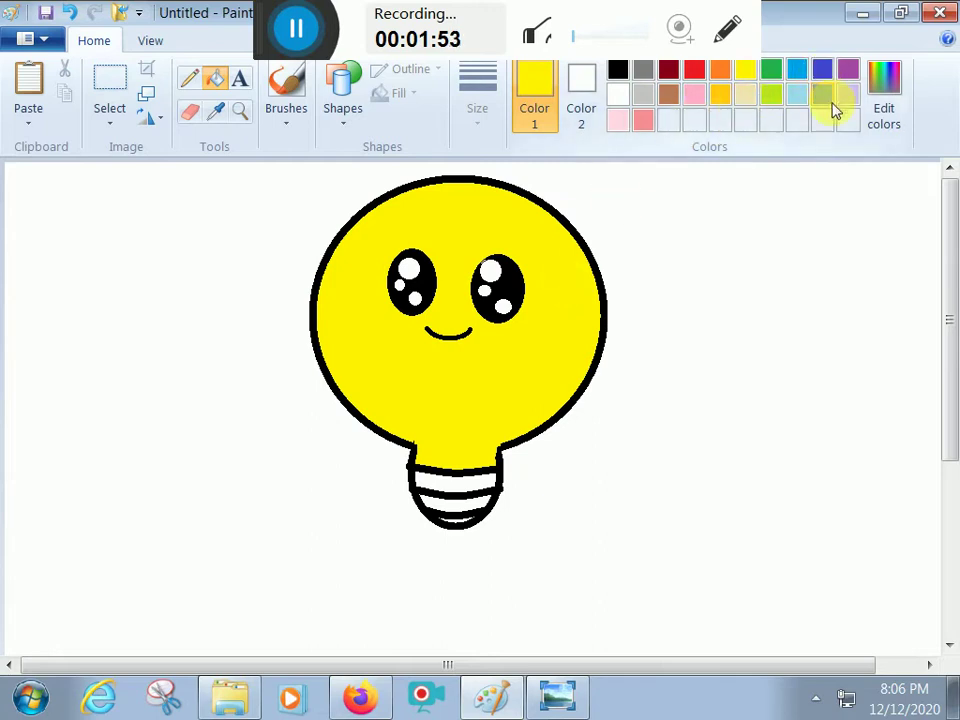
left_click(797, 94)
left_click(780, 234)
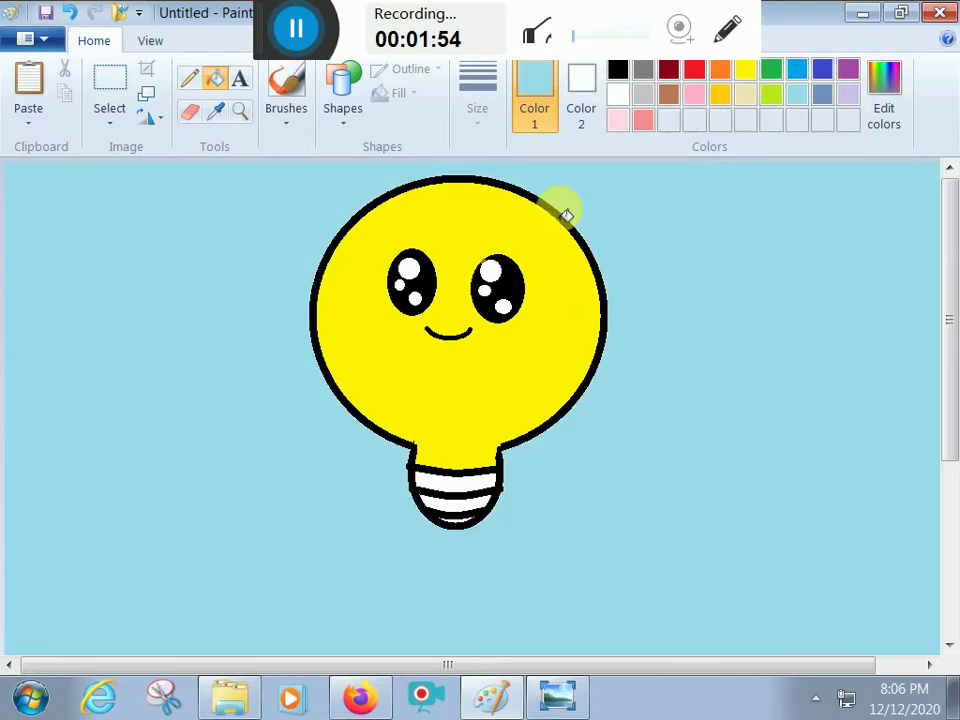
- Fill the bands of the bulb's screw base with light gray
left_click(618, 70)
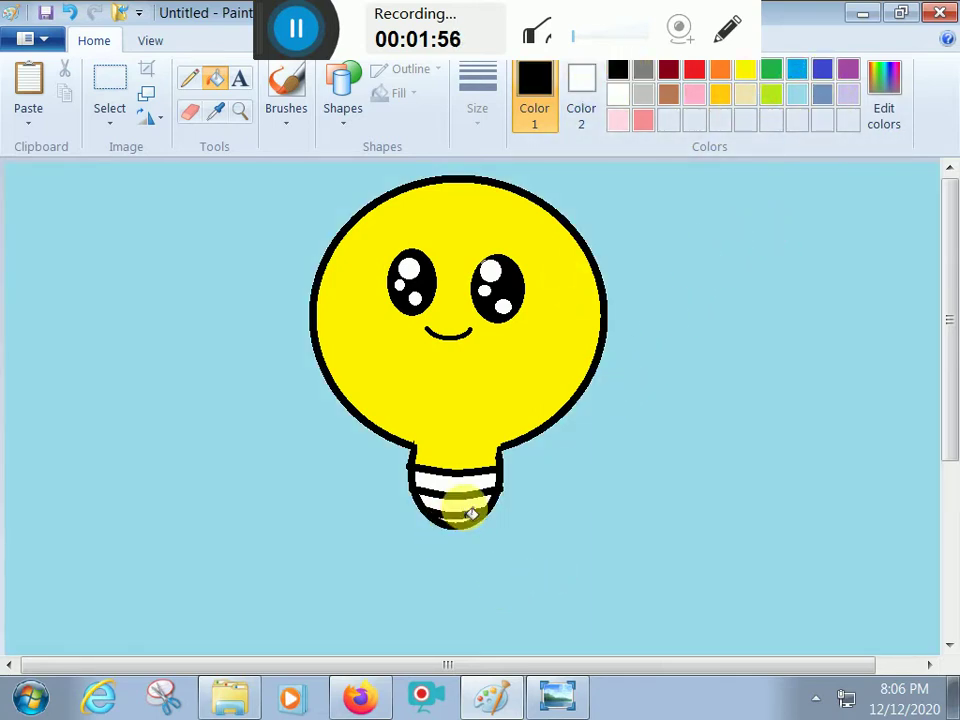
left_click(643, 94)
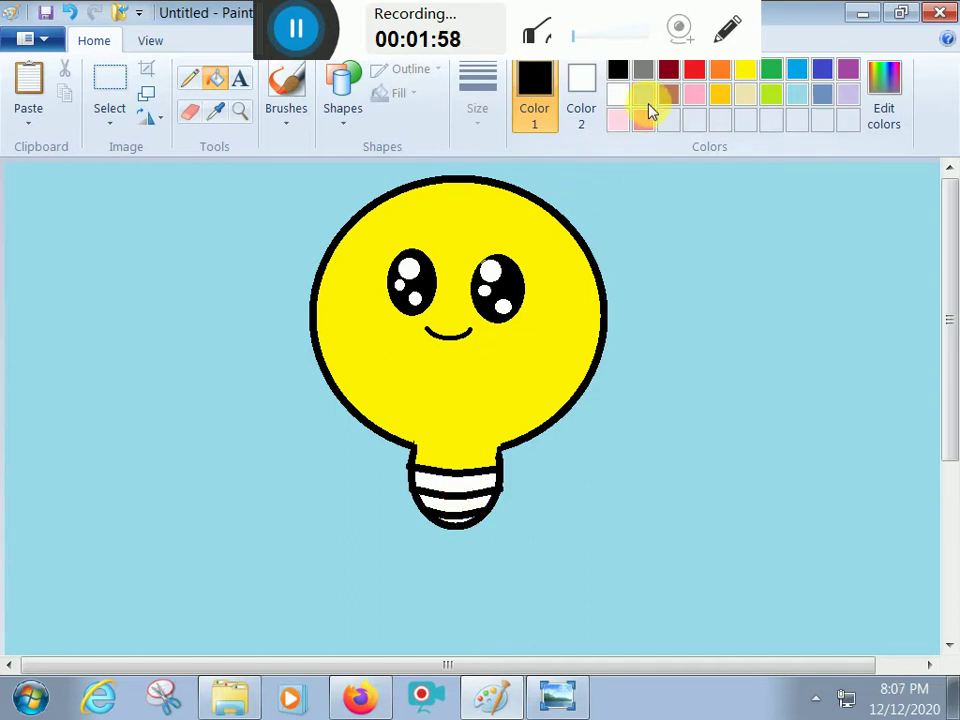
left_click(459, 478)
left_click(459, 509)
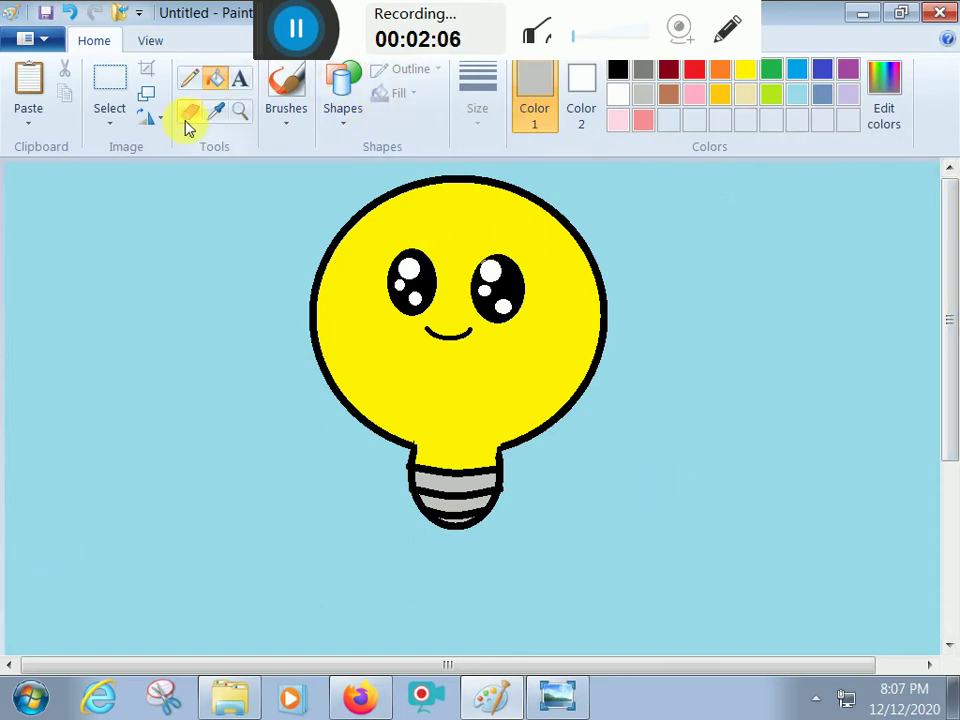
- Outline the whole bulb with a free-form selection and copy it
left_click(110, 123)
left_click(192, 197)
mouse_move(373, 172)
left_mouse_down()
mouse_move(310, 218)
mouse_move(284, 354)
mouse_move(349, 507)
mouse_move(402, 572)
mouse_move(505, 569)
mouse_move(594, 489)
mouse_move(660, 375)
mouse_move(662, 285)
mouse_move(560, 187)
mouse_move(484, 166)
mouse_move(388, 163)
mouse_move(354, 180)
left_mouse_up()
right_click(380, 216)
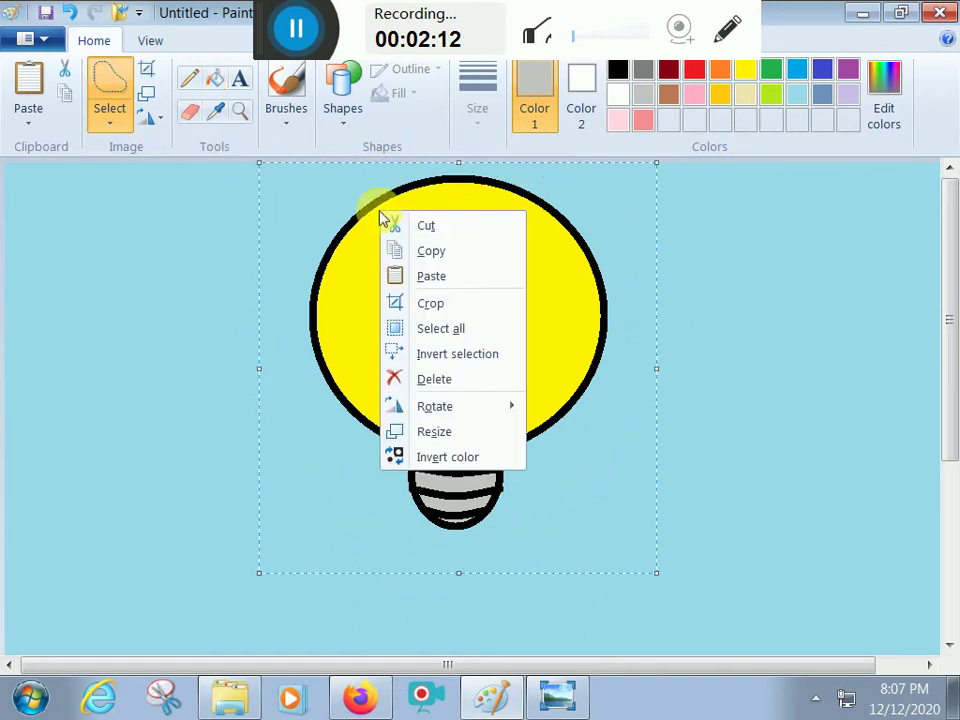
left_click(441, 259)
- Paste a copy of the bulb and place it to the right of the original, slightly lower
right_click(128, 289)
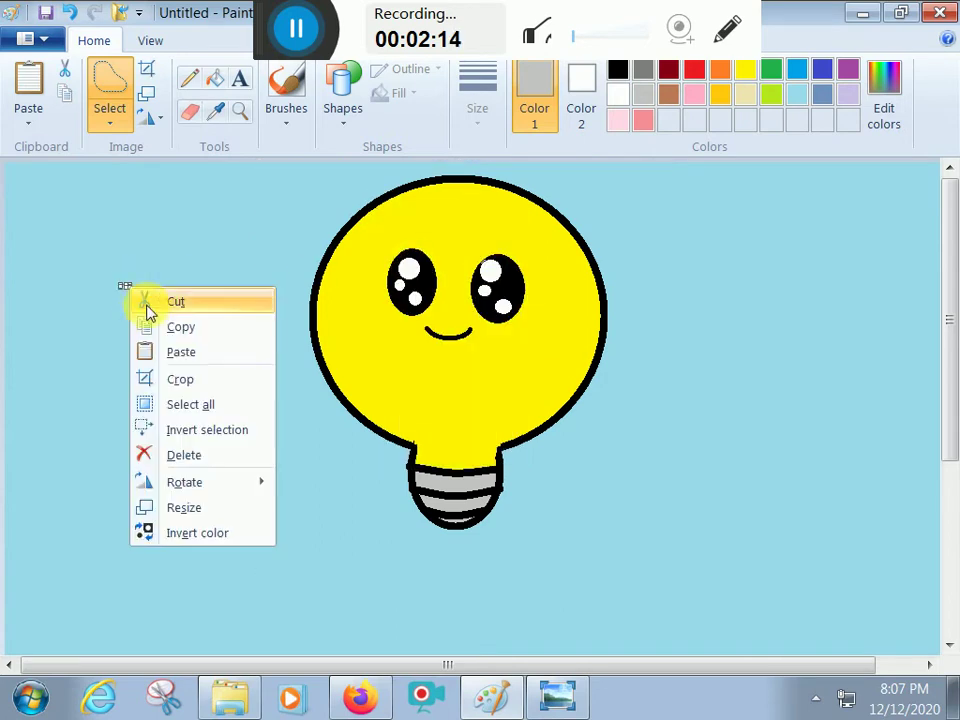
left_click(182, 354)
left_click_drag(184, 369, 790, 416)
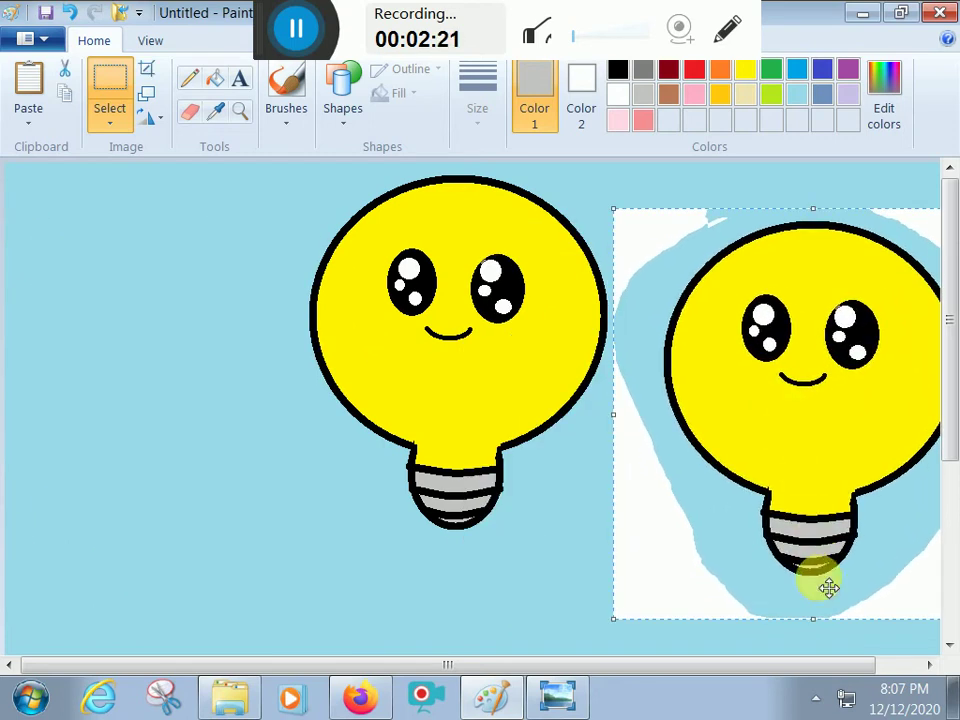
- Paste a second copy of the bulb and place it to the left of the original
left_click_drag(829, 671, 880, 672)
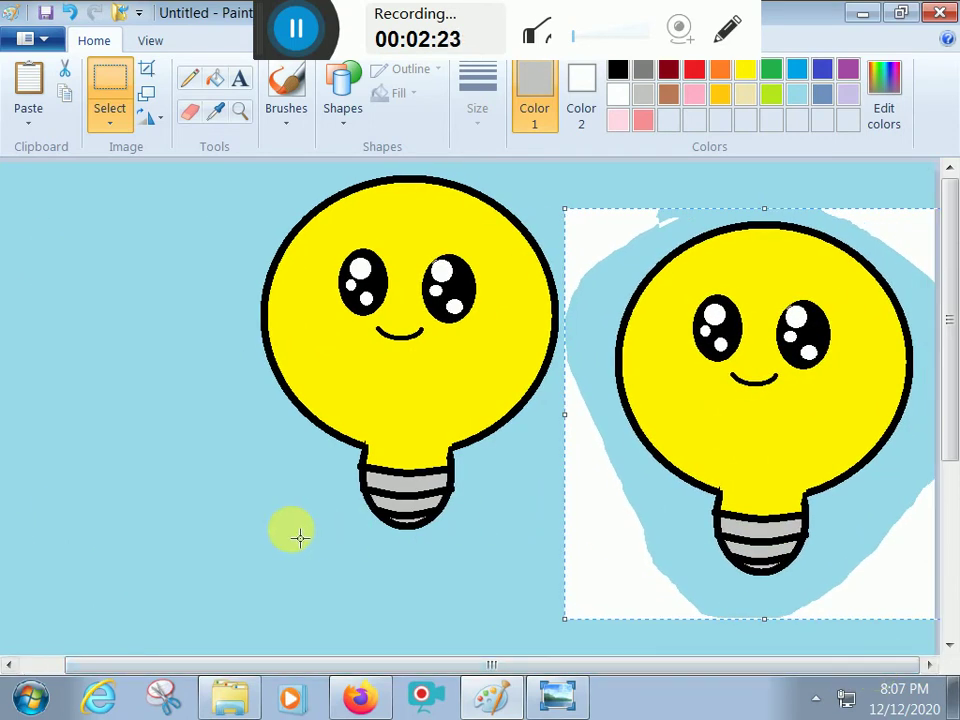
right_click(291, 272)
left_click(358, 349)
left_click_drag(266, 420, 113, 422)
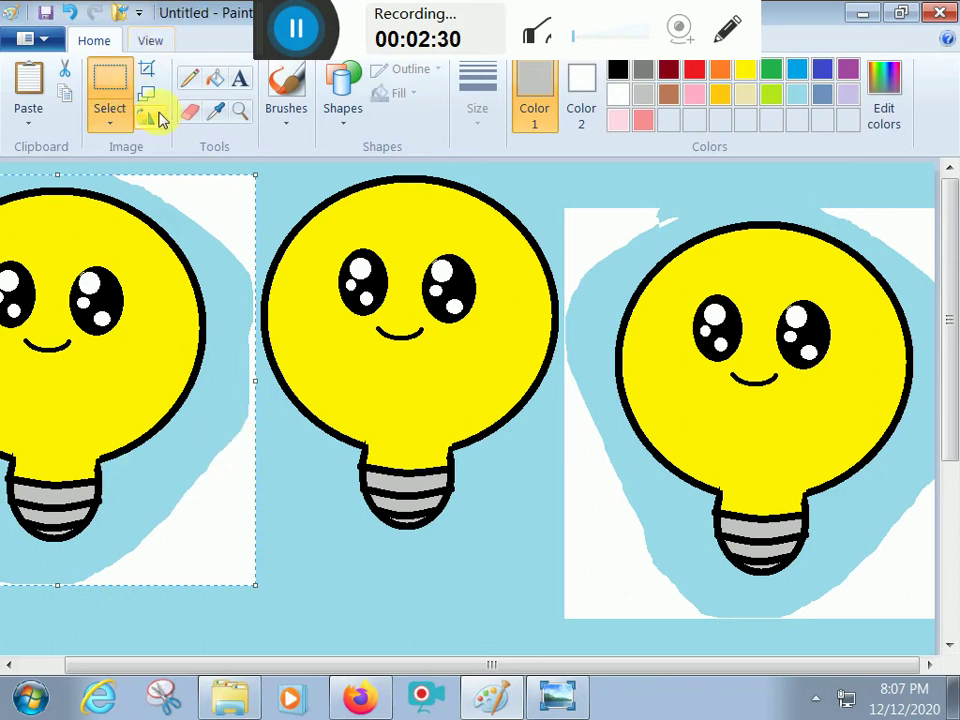
- Fill the mismatched background patches around both pasted bulbs with light turquoise
left_click(216, 80)
left_click(250, 200)
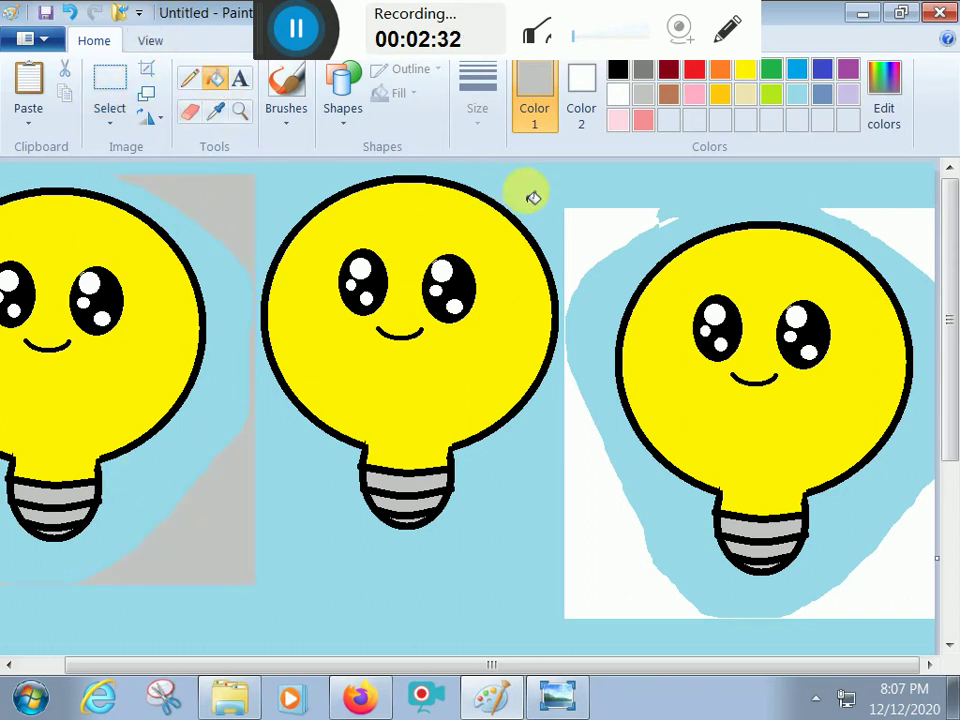
left_click(797, 94)
left_click(604, 212)
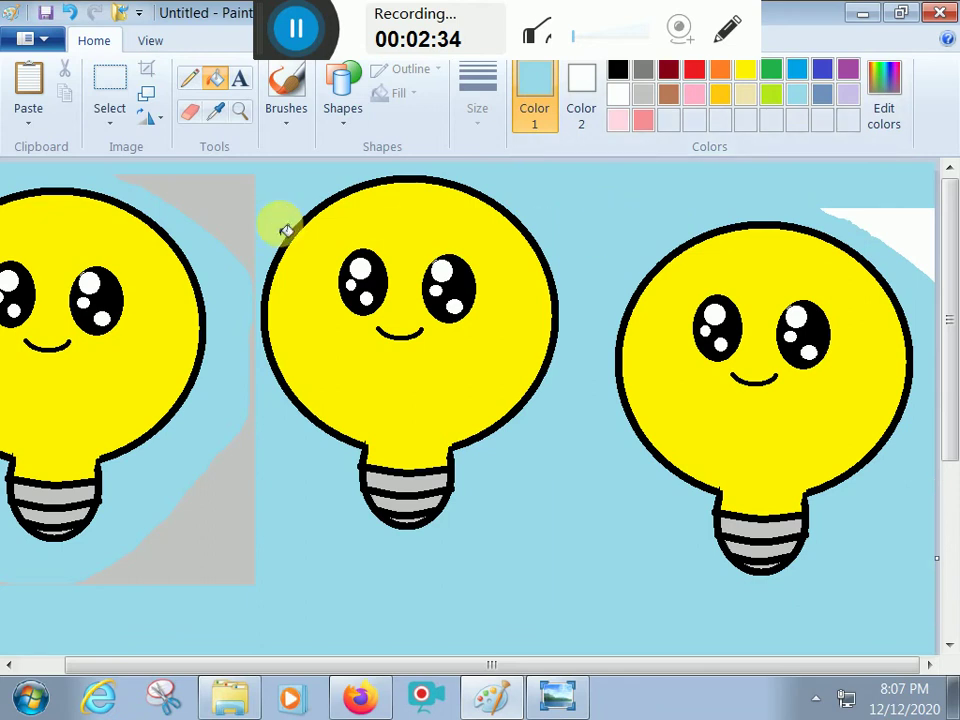
left_click(251, 204)
left_click(921, 221)
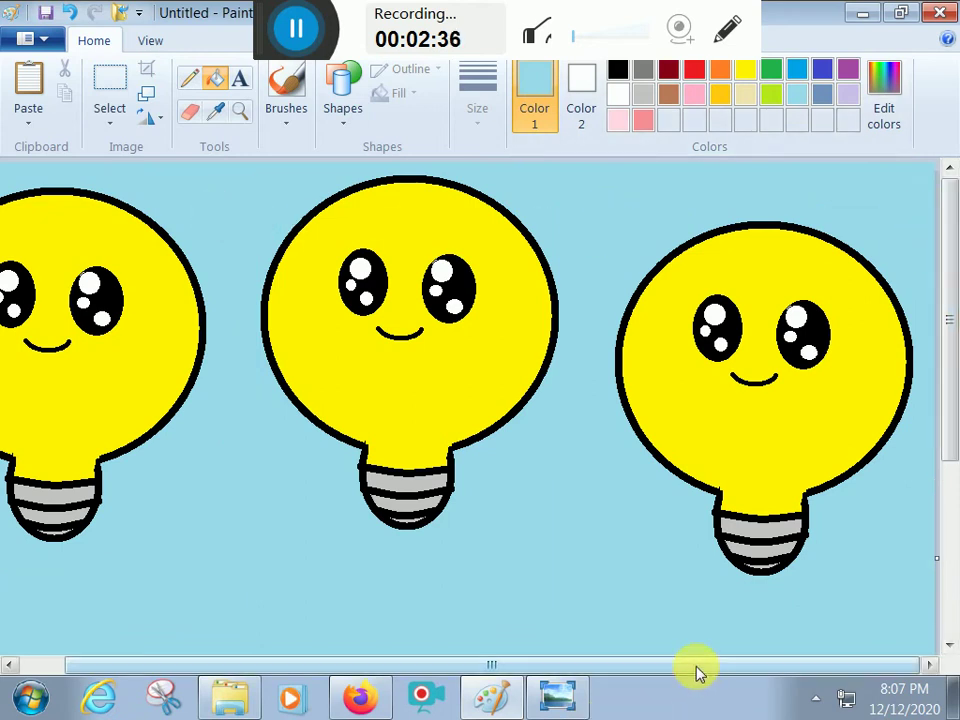
- Try filling the right bulb with turquoise blue and the left bulb with orange
left_click_drag(697, 672, 585, 677)
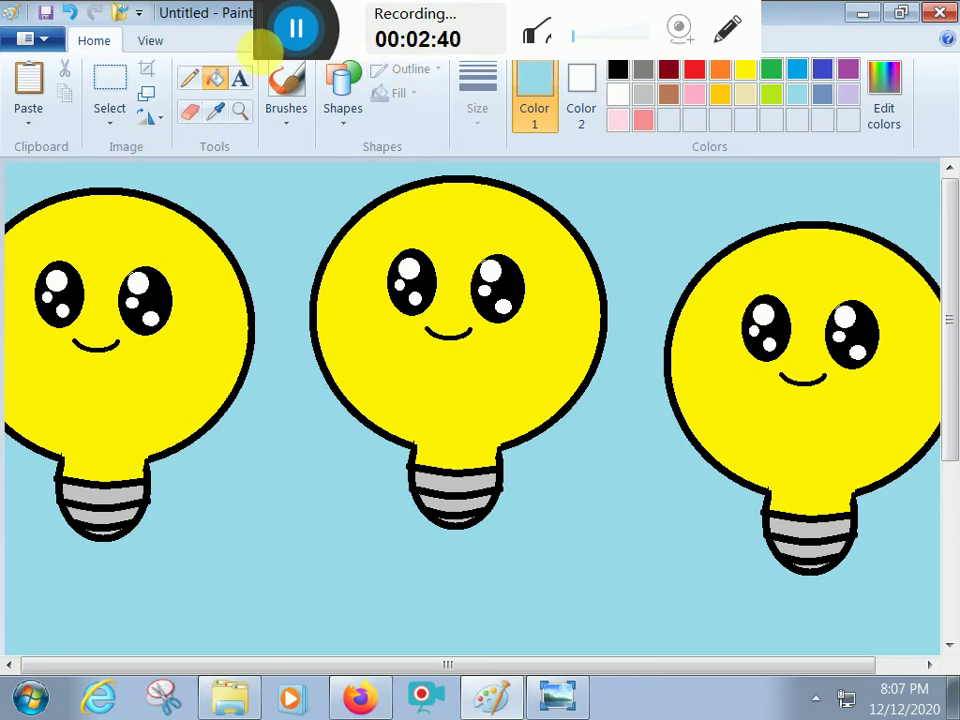
left_click(800, 75)
left_click(821, 257)
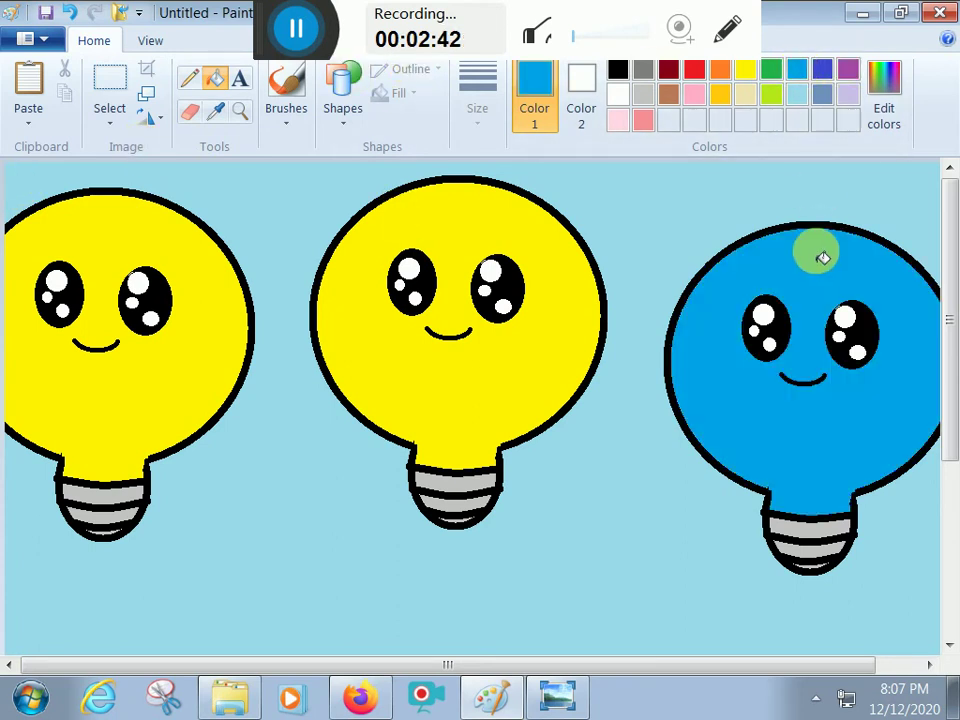
left_click(720, 69)
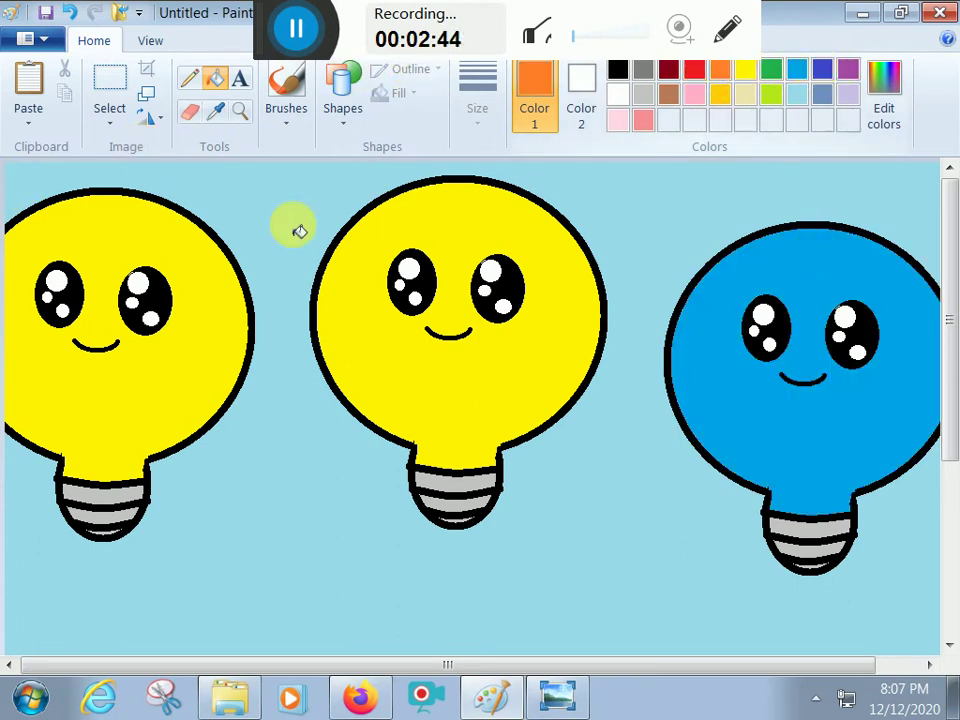
left_click(200, 272)
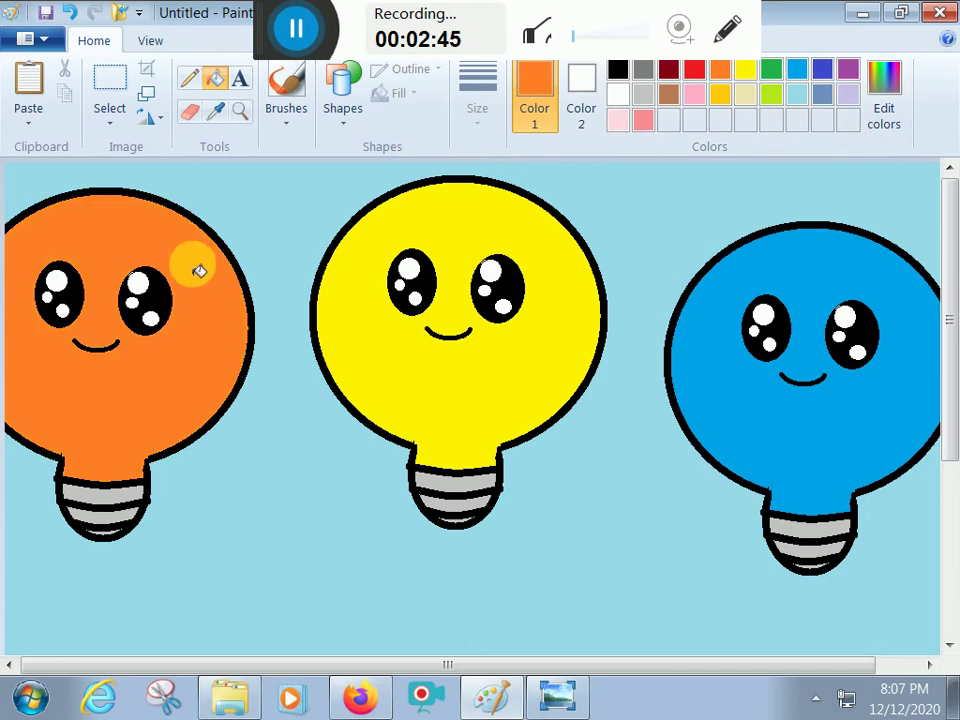
- Try filling the right bulb with purple and the left bulb with indigo
left_click(848, 70)
left_click(850, 260)
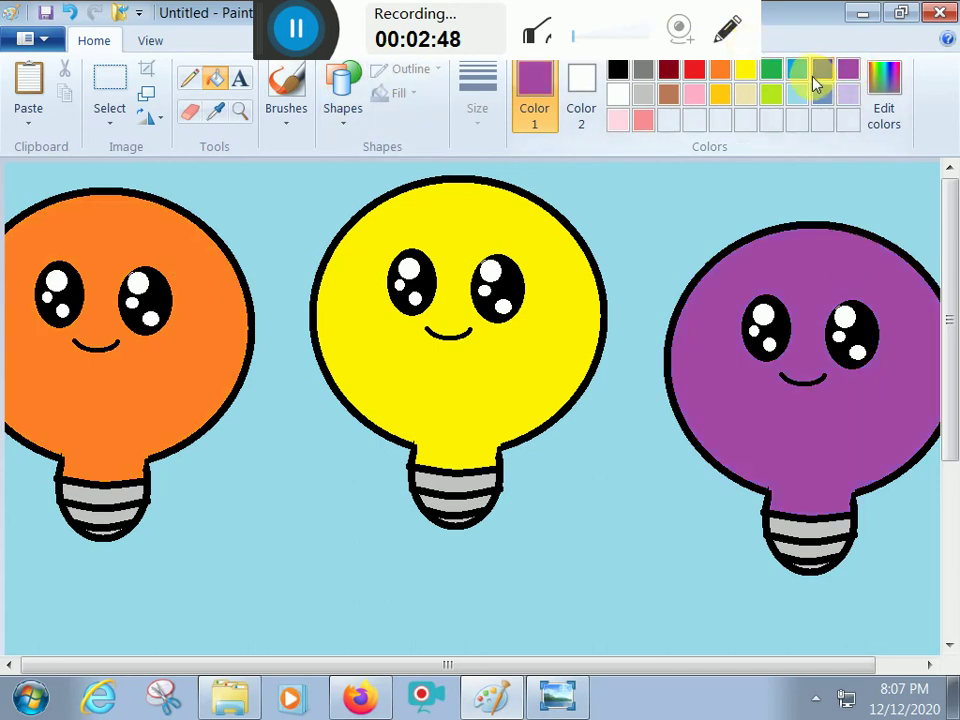
left_click(822, 69)
left_click(229, 285)
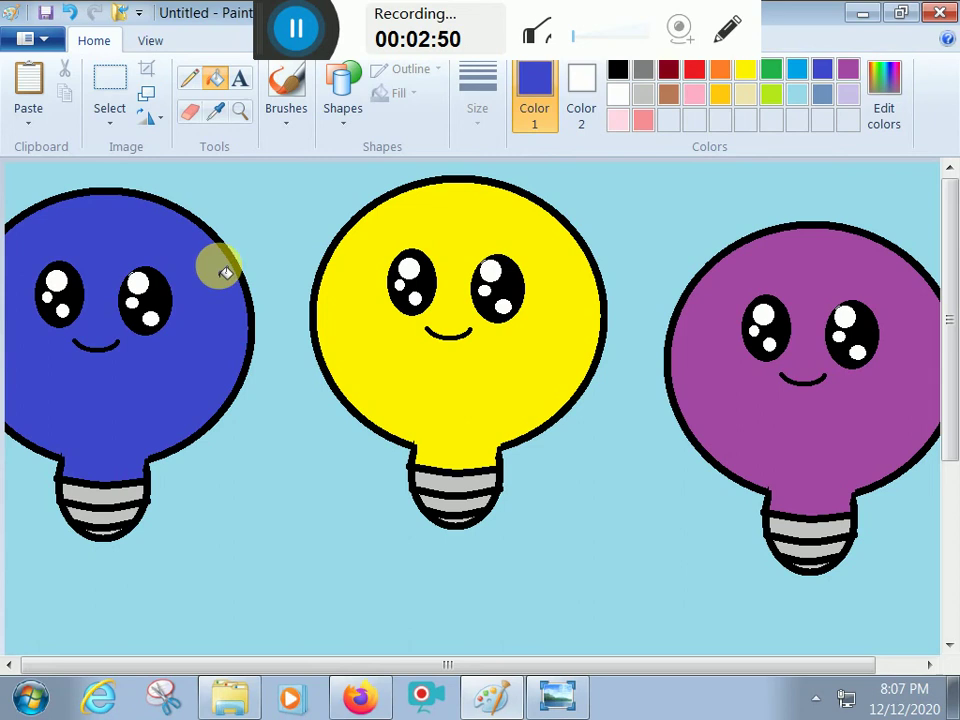
- Try filling the right bulb with lime and the left bulb with green
left_click(772, 96)
left_click(803, 245)
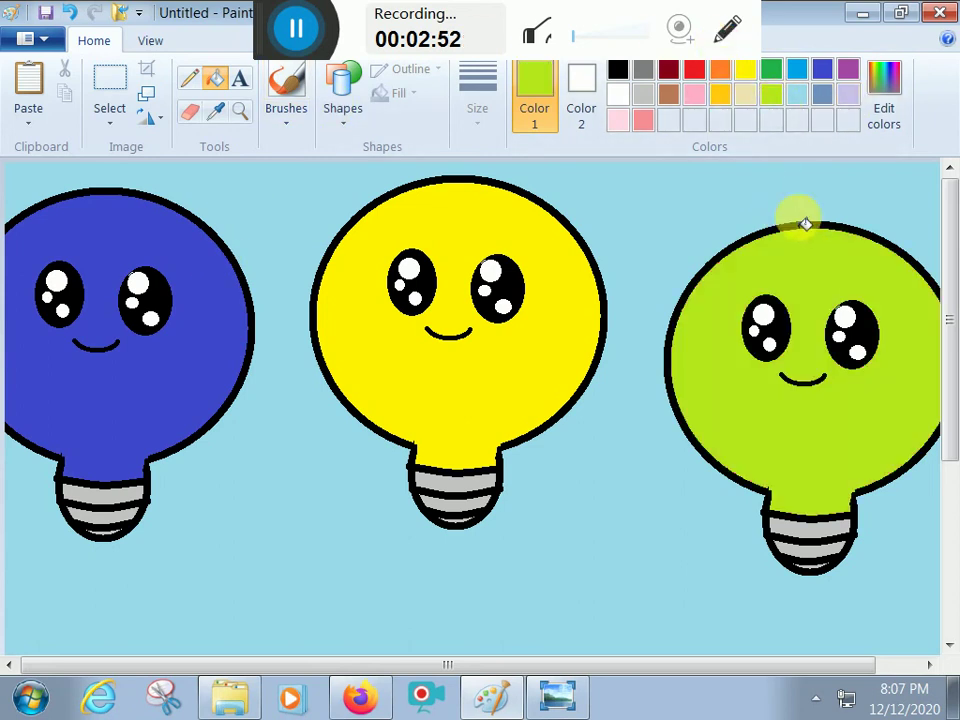
left_click(771, 69)
left_click(238, 306)
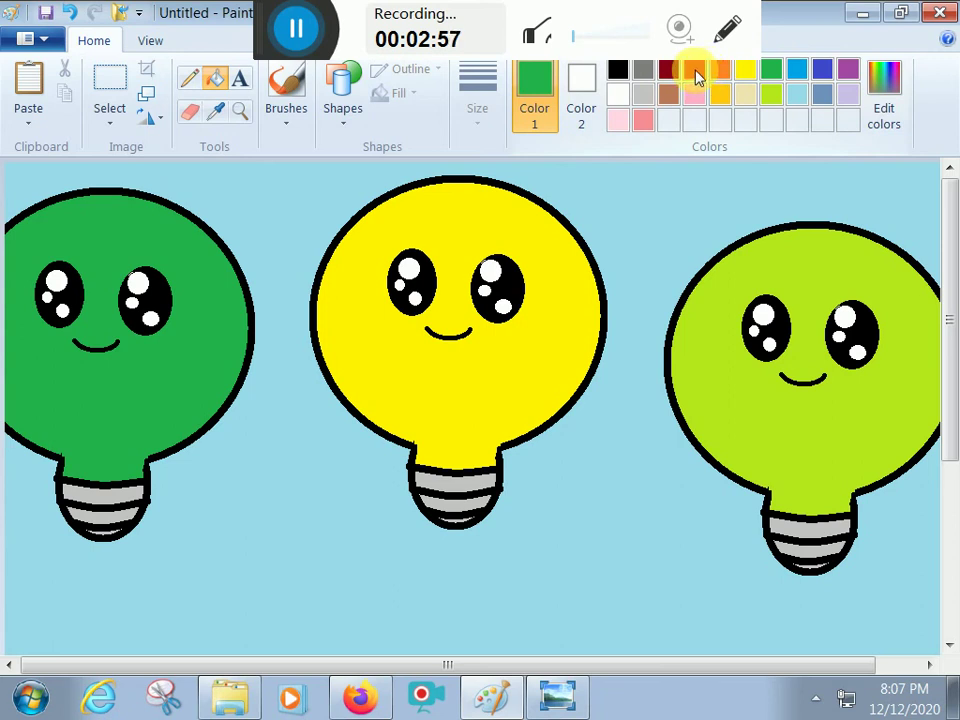
- Try filling the right bulb with rose pink and the left bulb with brown
left_click(696, 94)
left_click(791, 281)
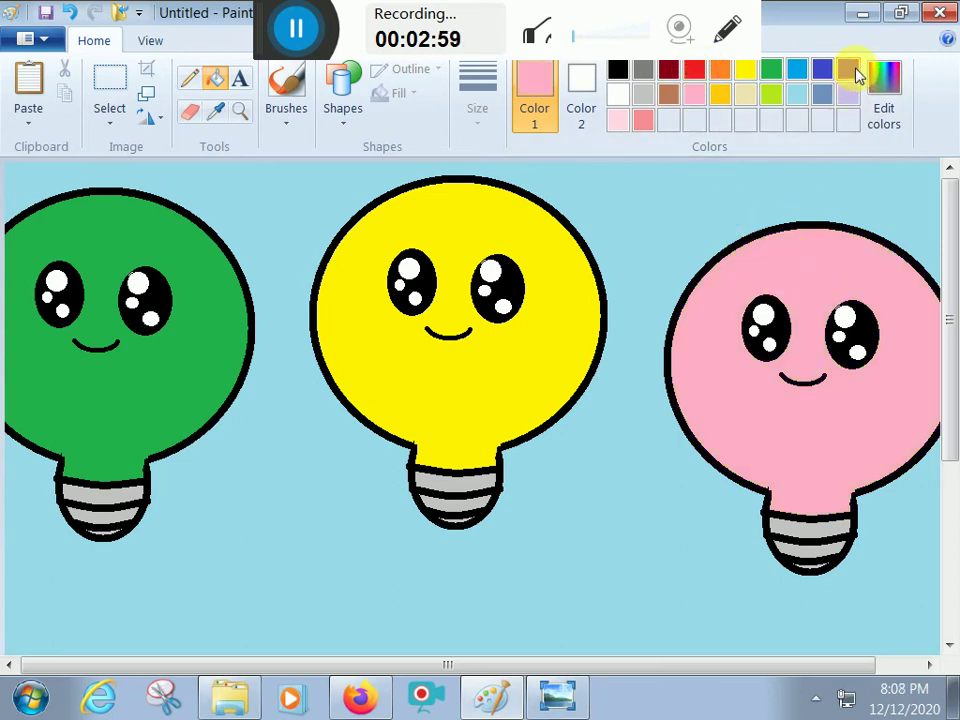
left_click(670, 95)
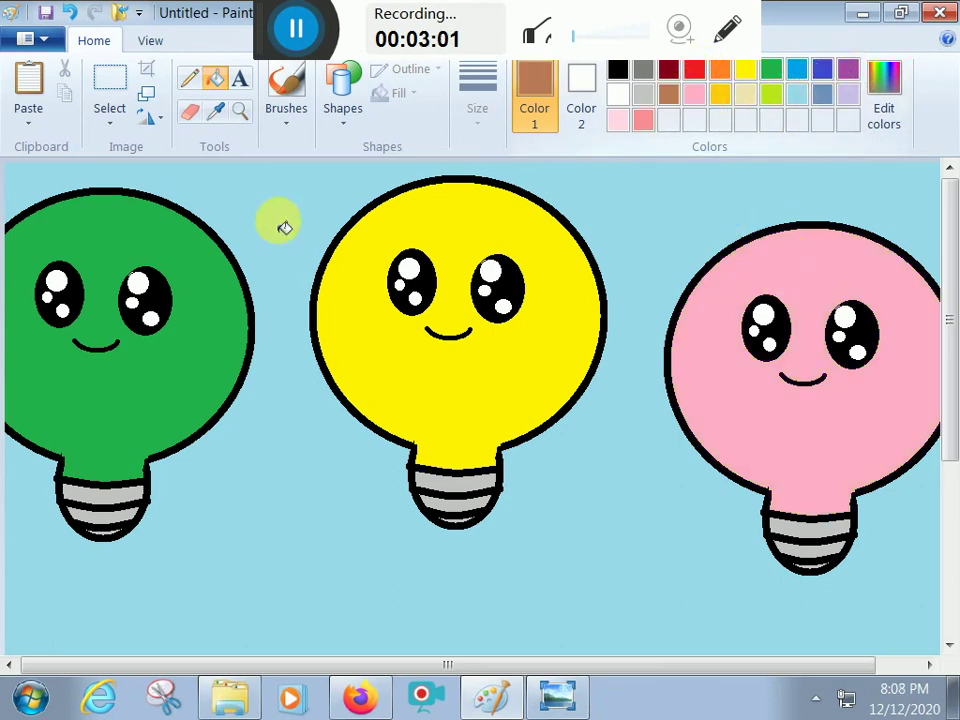
left_click(225, 292)
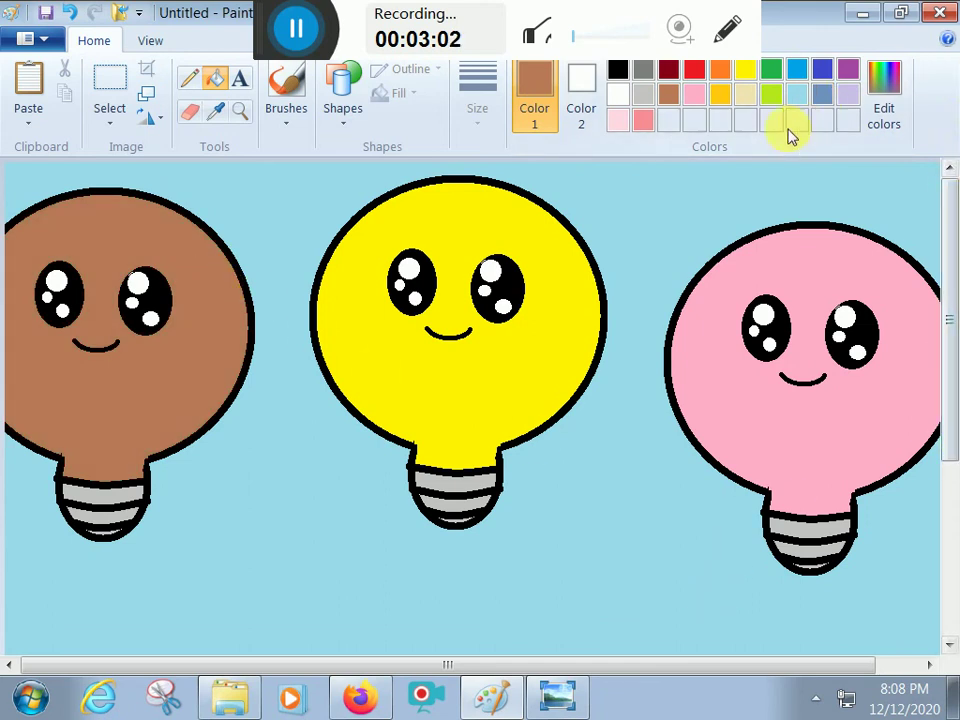
- Fill the left bulb with indigo and the right bulb with orange
left_click(745, 74)
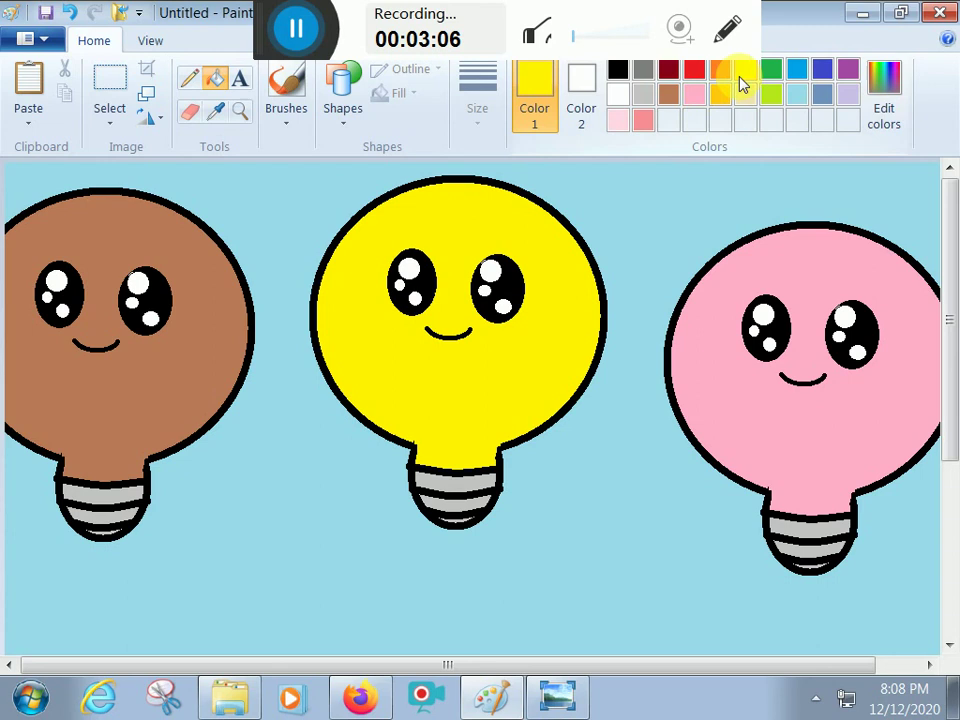
left_click(821, 72)
left_click(240, 312)
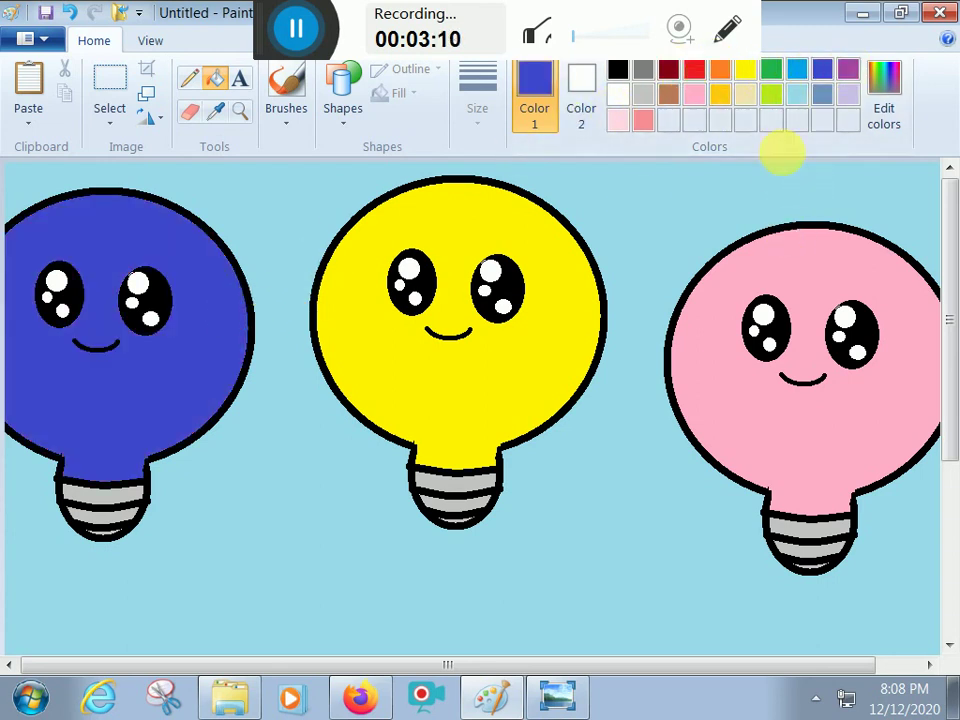
left_click(724, 73)
left_click(840, 320)
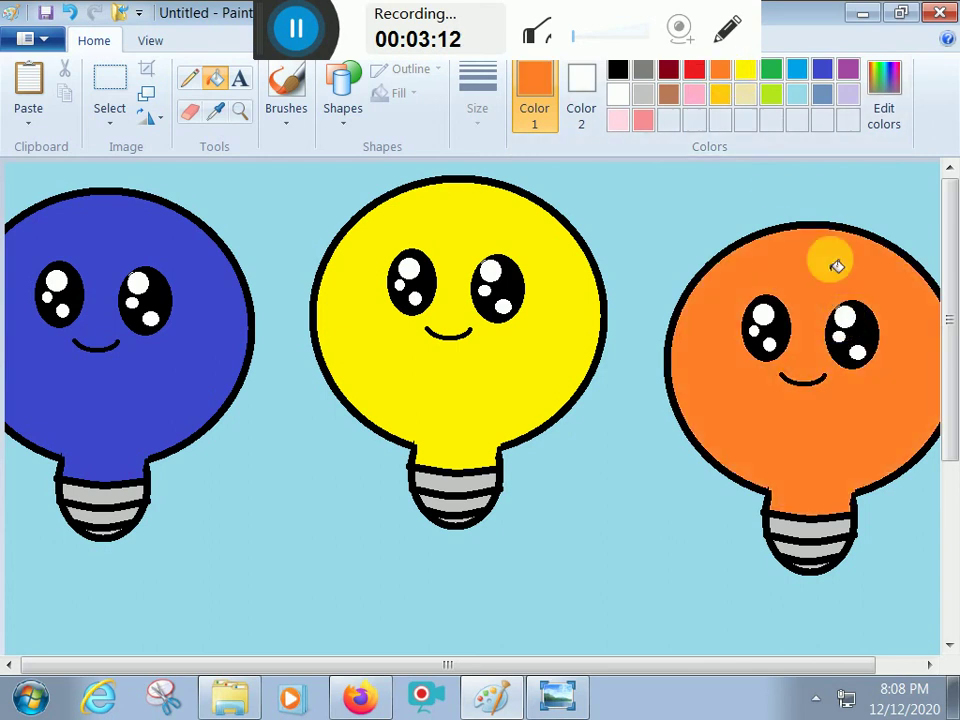
- Try lavender, blue-gray and light turquoise fills on the background around the bulbs
left_click(840, 93)
left_click(693, 225)
left_click(822, 93)
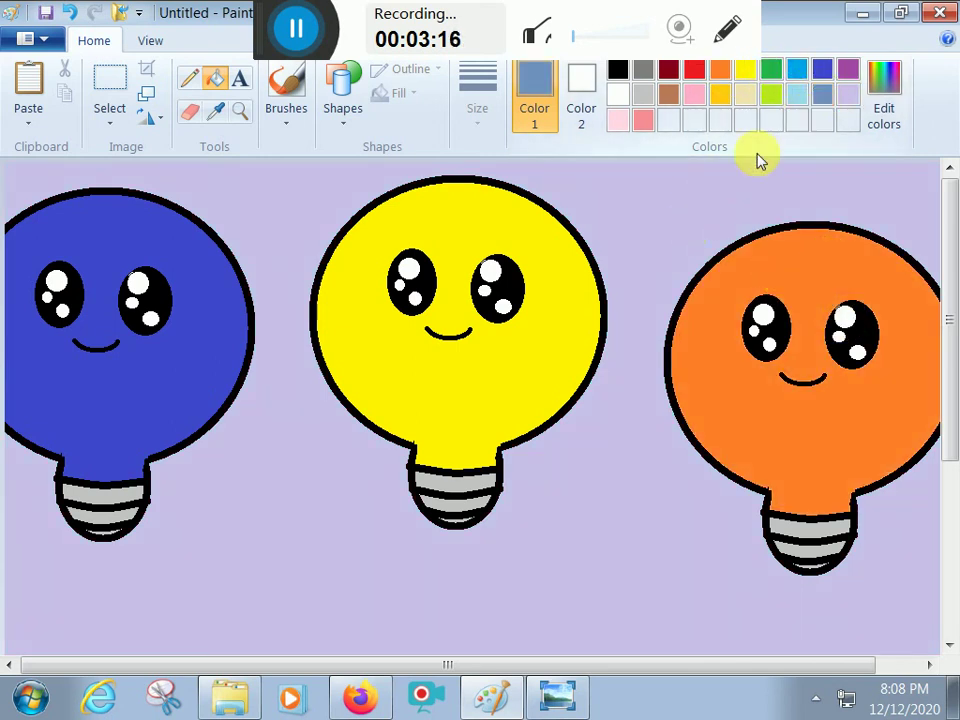
left_click(706, 202)
left_click(797, 93)
left_click(699, 174)
- Try salmon, light pink, rose and gold fills on the background around the bulbs
left_click(643, 120)
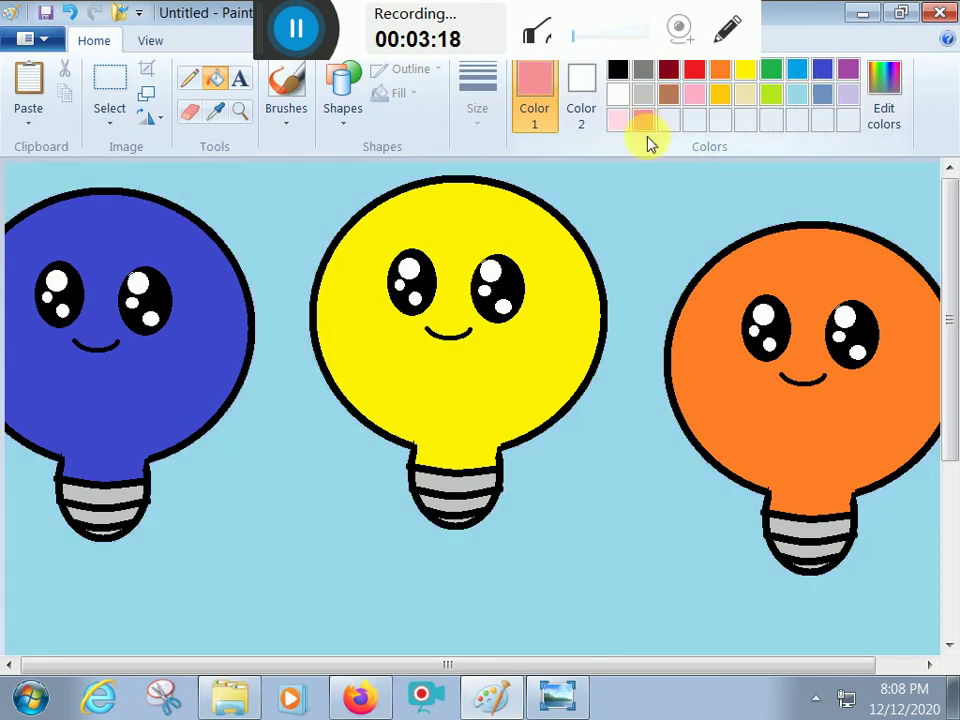
left_click(648, 208)
left_click(618, 120)
left_click(650, 182)
left_click(694, 93)
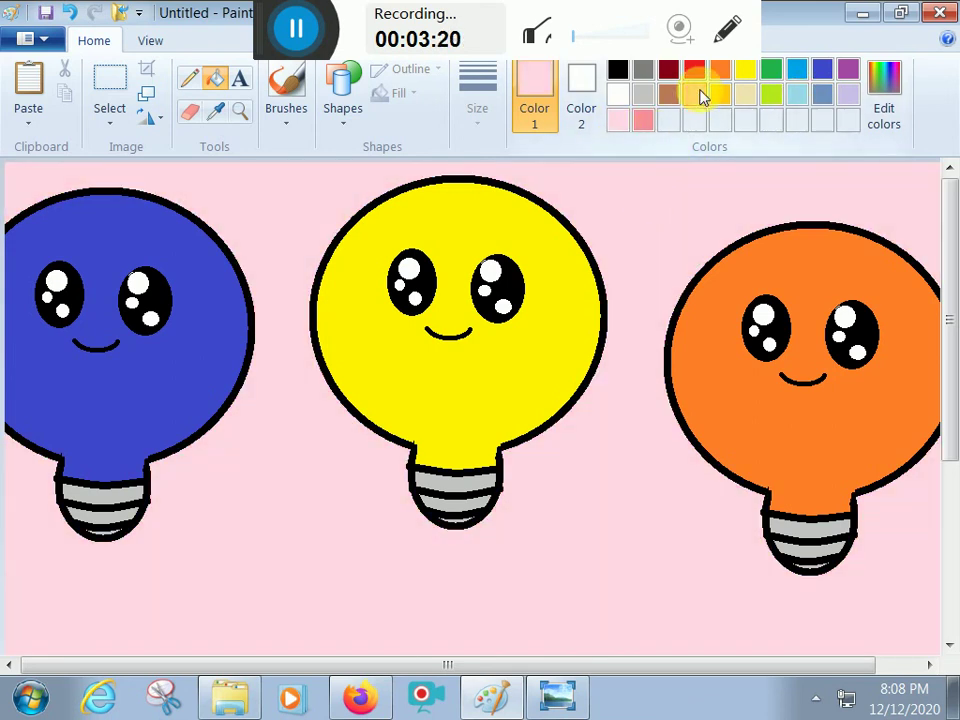
left_click(713, 190)
left_click(720, 93)
left_click(690, 182)
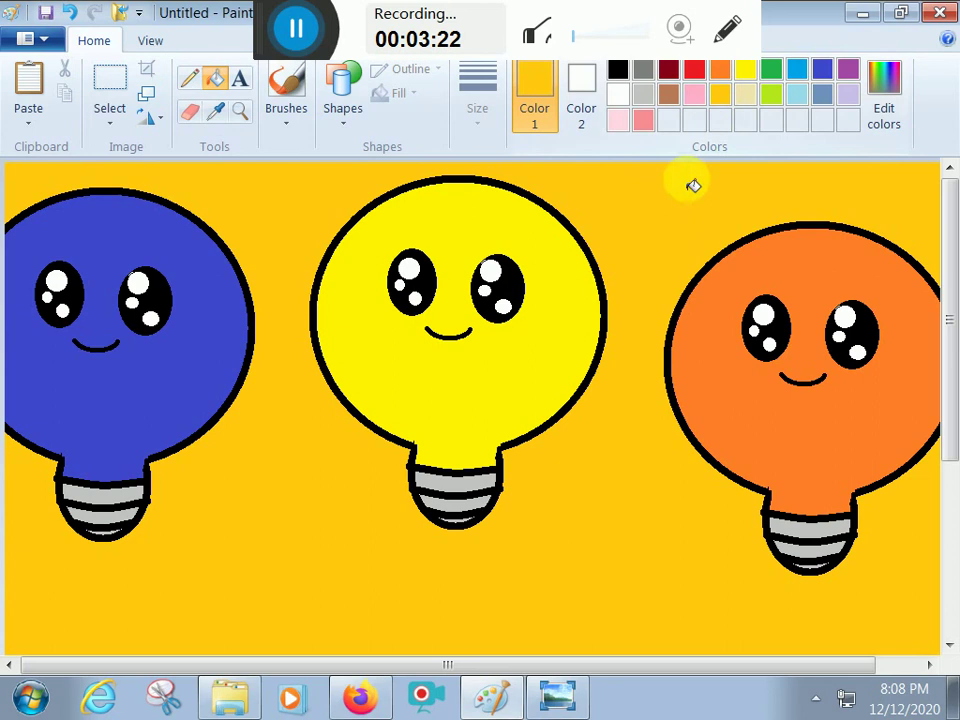
- Try yellow, salmon and lavender fills on the background around the bulbs
left_click(745, 68)
left_click(699, 189)
left_click(643, 120)
left_click(673, 191)
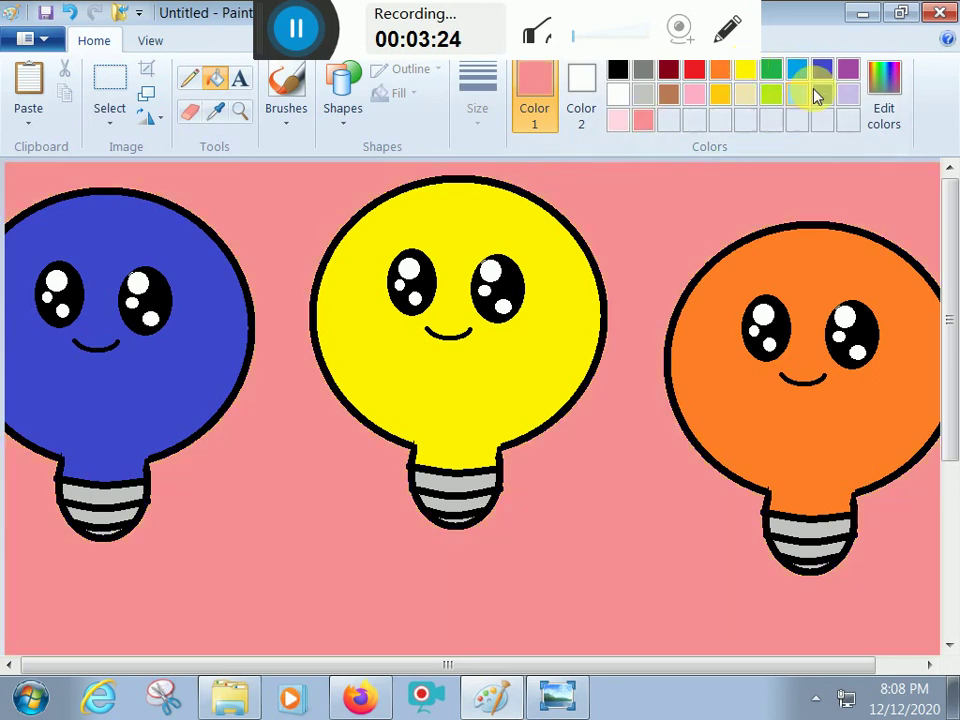
left_click(847, 94)
left_click(669, 206)
- Fill the background around the three bulbs with the custom light pink
left_click(616, 122)
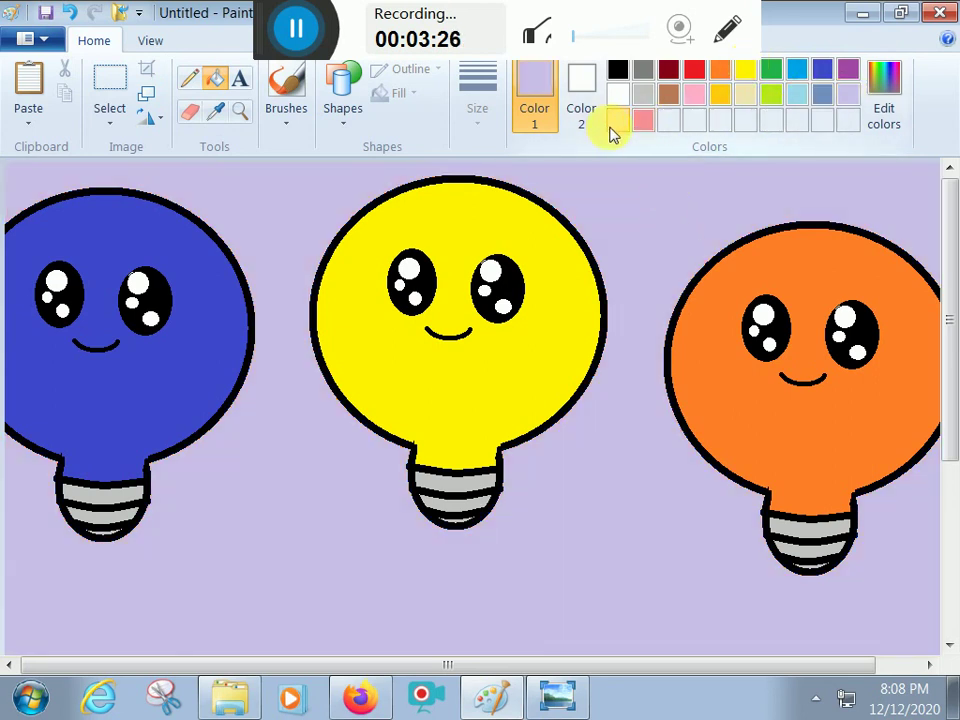
left_click(635, 212)
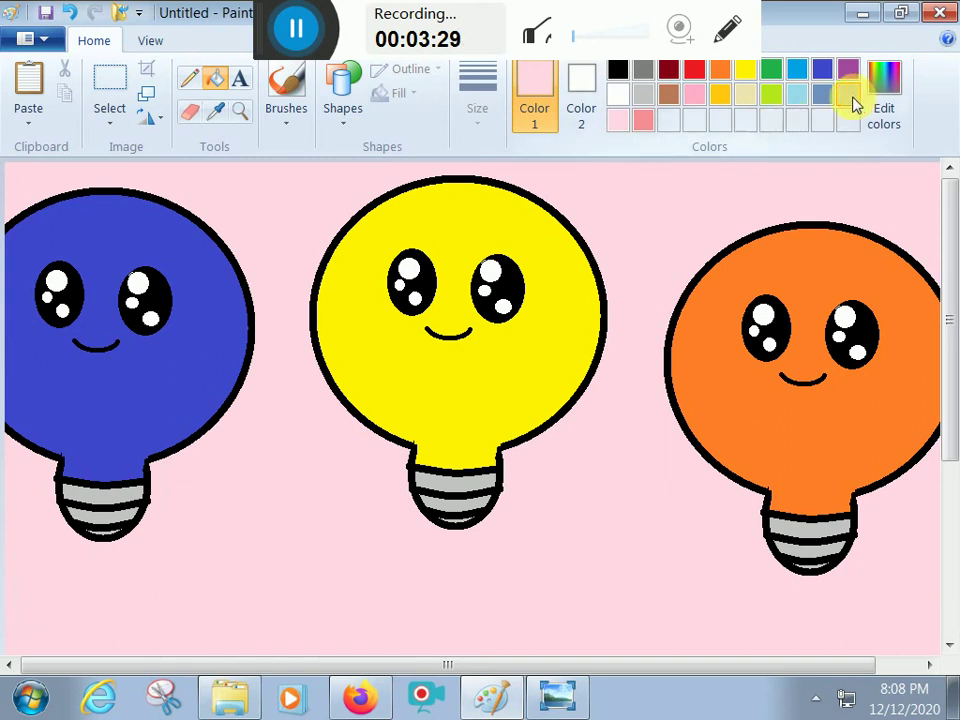